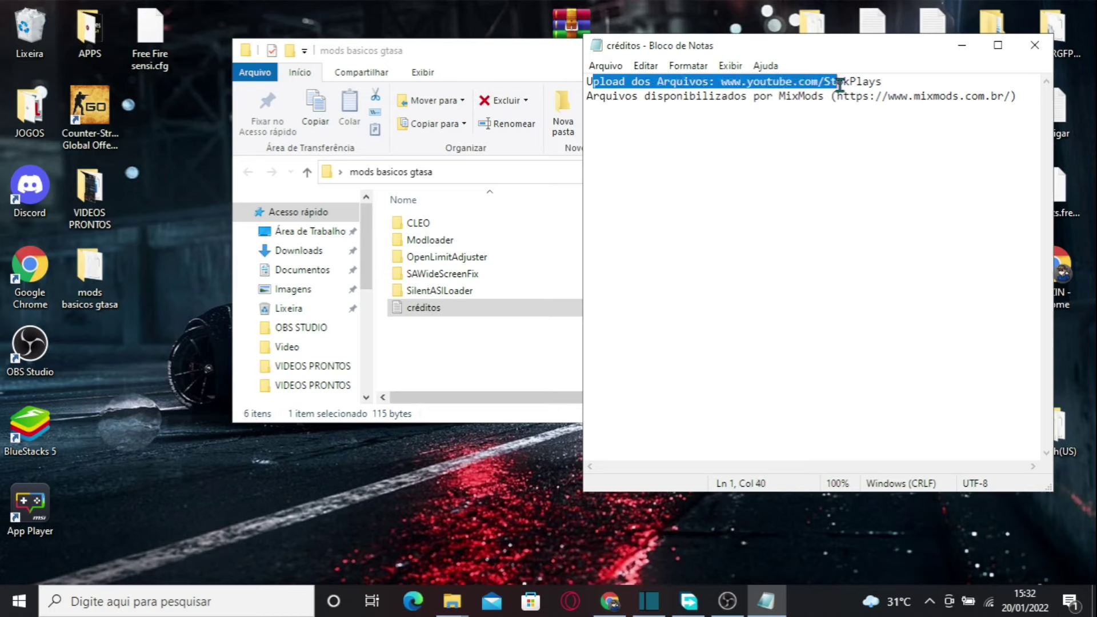
# Step: Review the upload and MixMods credit lines in the créditos text file and close it
pyautogui.moveTo(588, 96); pyautogui.dragTo(820, 100)
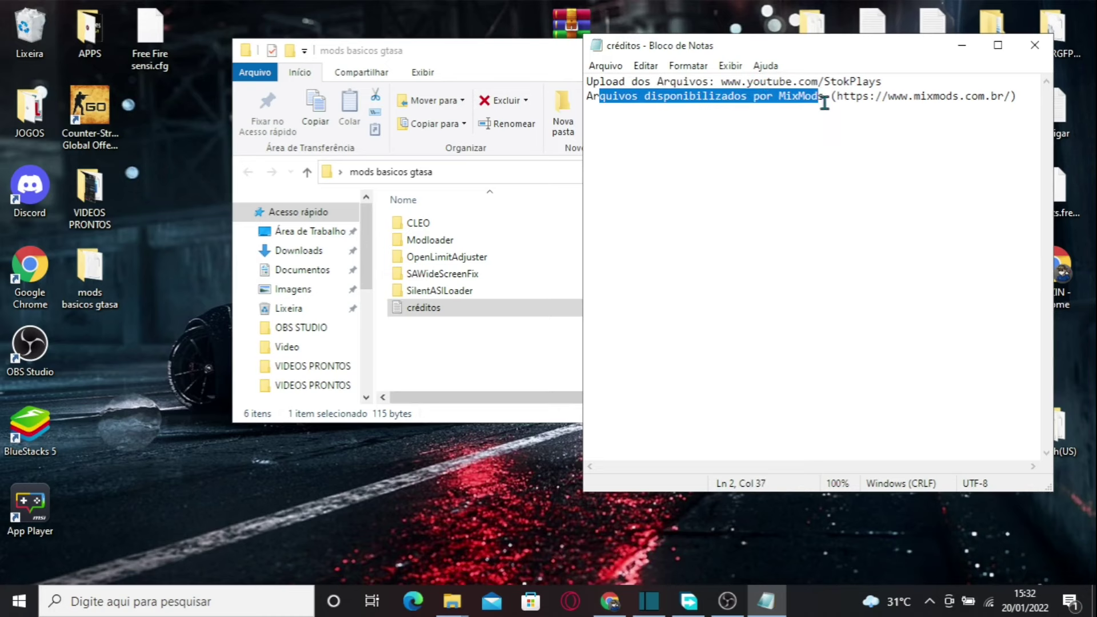
pyautogui.click(926, 96)
pyautogui.click(859, 116)
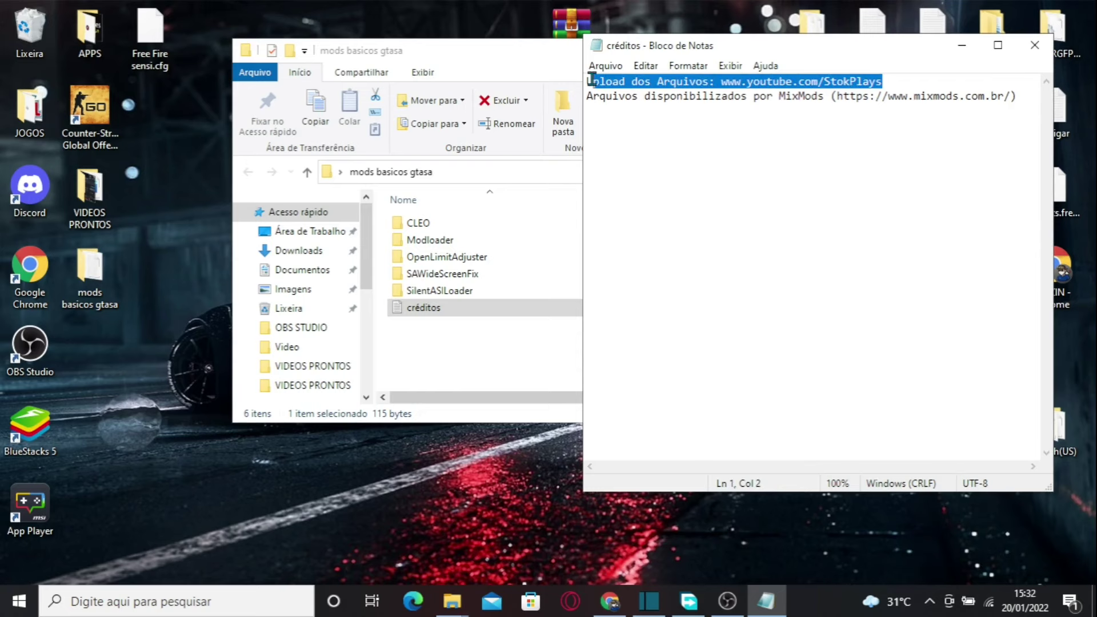
pyautogui.click(969, 86)
pyautogui.click(1034, 45)
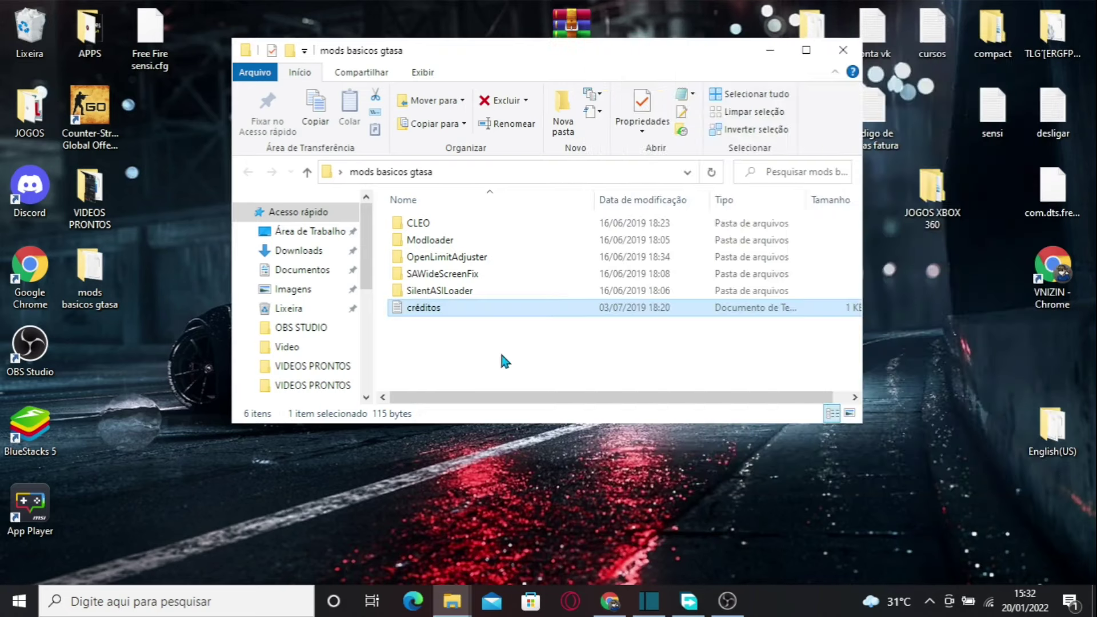
# Step: Move the mods basicos gtasa window aside so the gta sa by barry alien folder on the desktop is accessible
pyautogui.click(501, 363)
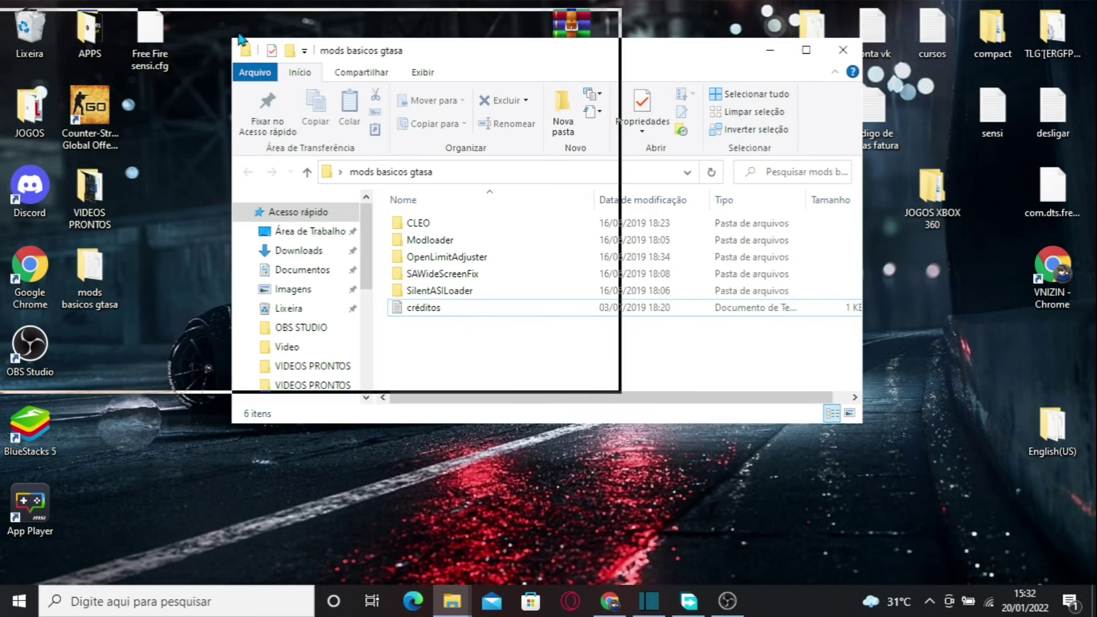
pyautogui.moveTo(217, 35); pyautogui.dragTo(217, 34)
pyautogui.moveTo(620, 108); pyautogui.dragTo(471, 108)
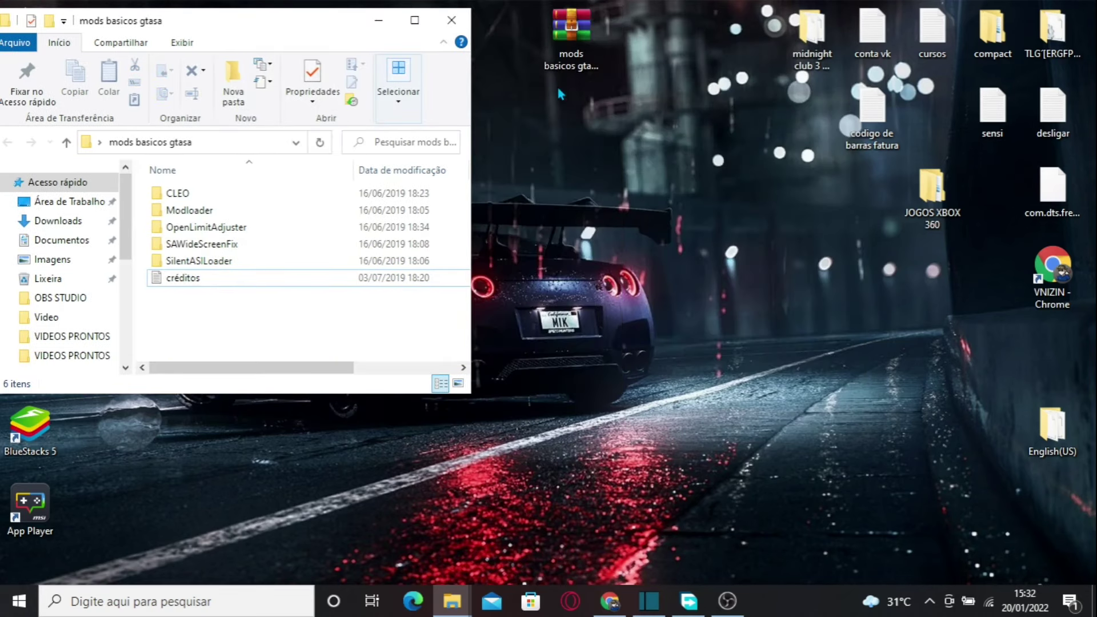
pyautogui.moveTo(337, 43); pyautogui.dragTo(979, 84)
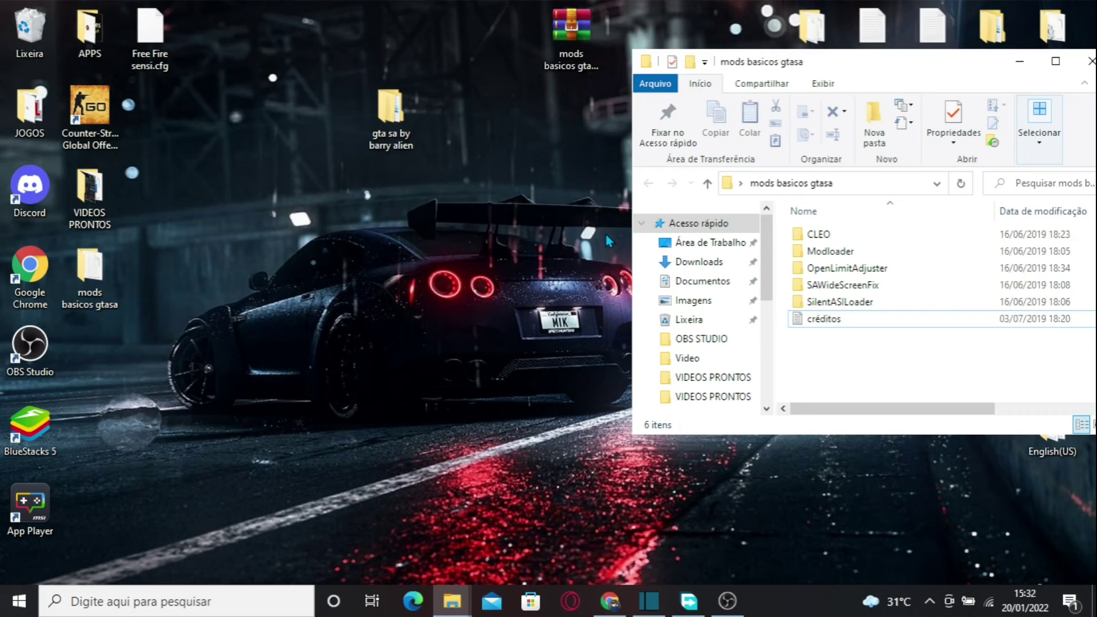
# Step: Open the GTA Sanandreas folder inside gta sa by barry alien and look through its files
pyautogui.doubleClick(413, 149)
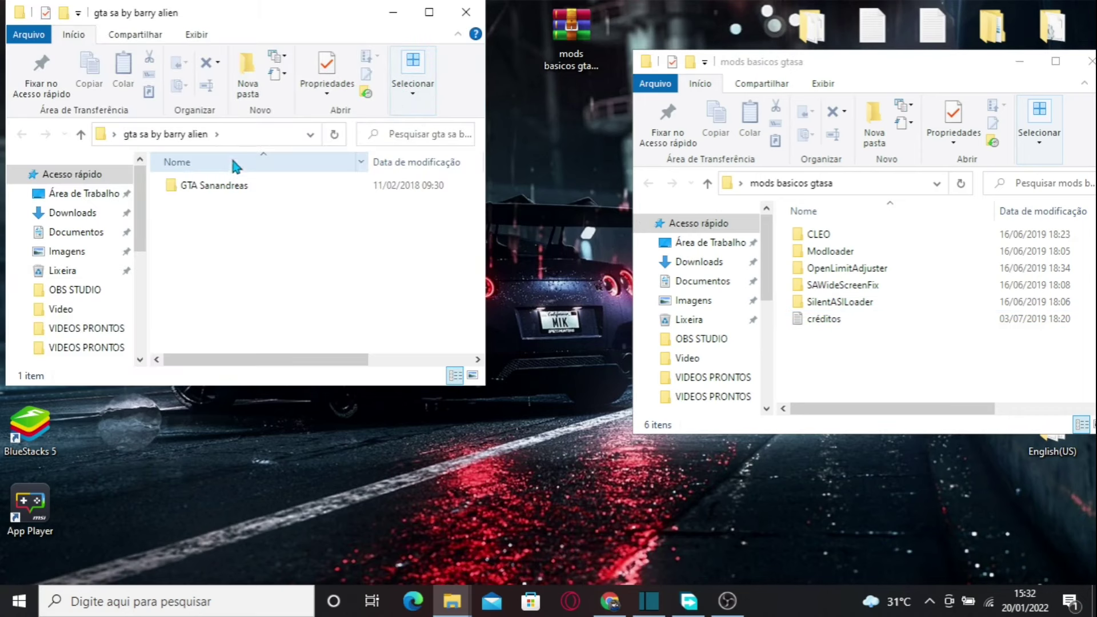
pyautogui.doubleClick(252, 186)
pyautogui.scroll(-2, 286, 234)
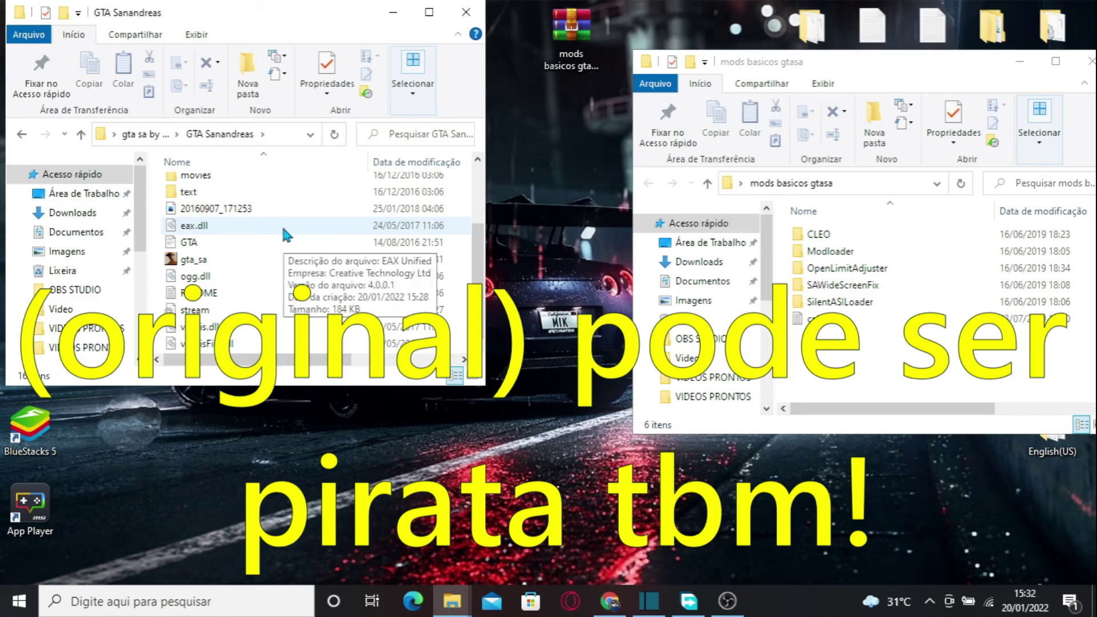
pyautogui.scroll(2, 201, 216)
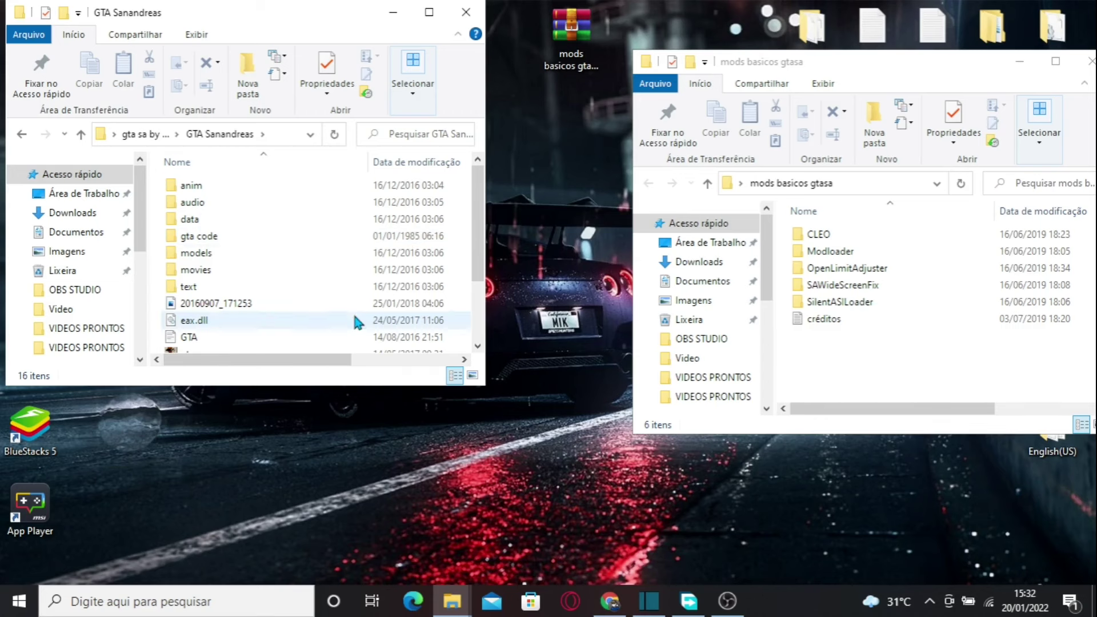
# Step: Copy the cleo folder, bass.dll and CLEO.asi from the CLEO mod folder into the GTA Sanandreas folder
pyautogui.doubleClick(816, 240)
pyautogui.hotkey('alt', 'Left')
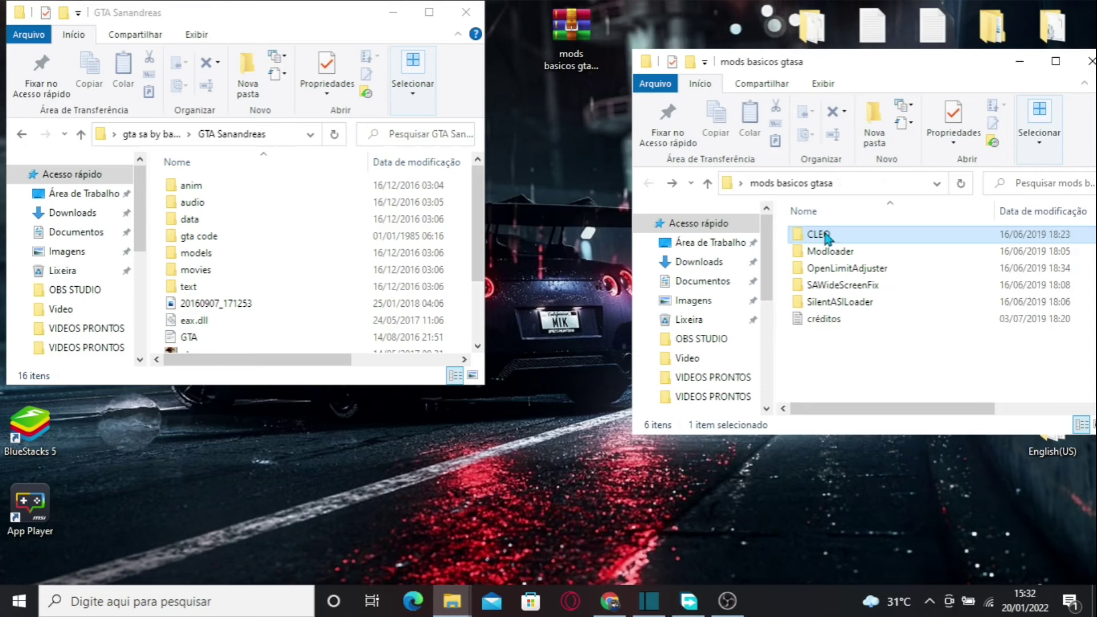
pyautogui.doubleClick(824, 237)
pyautogui.moveTo(848, 341); pyautogui.dragTo(820, 238)
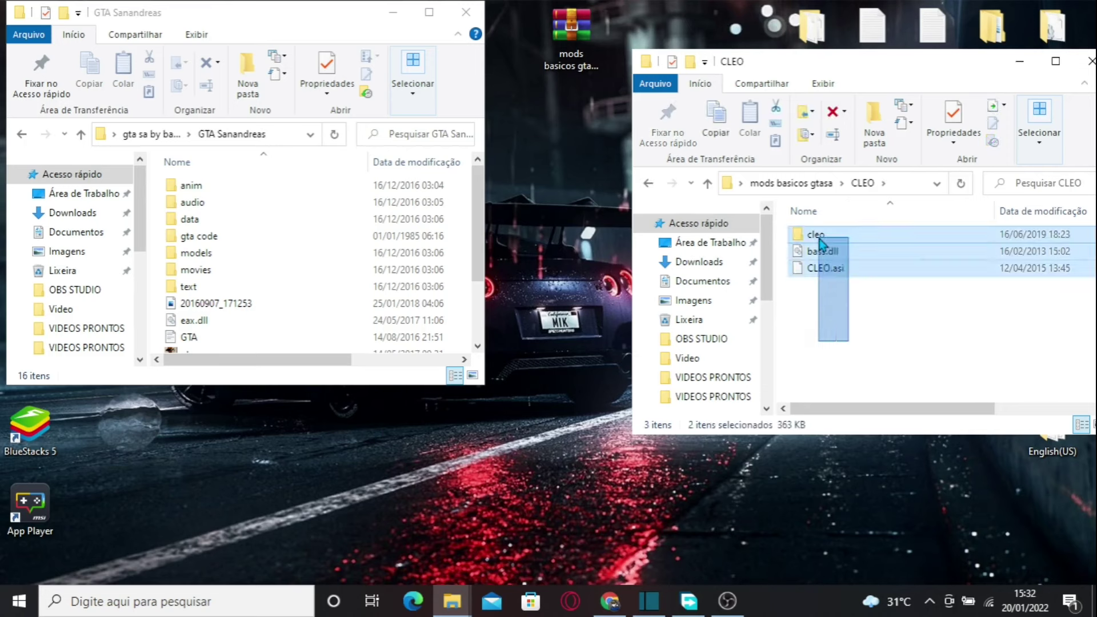
pyautogui.rightClick(820, 239)
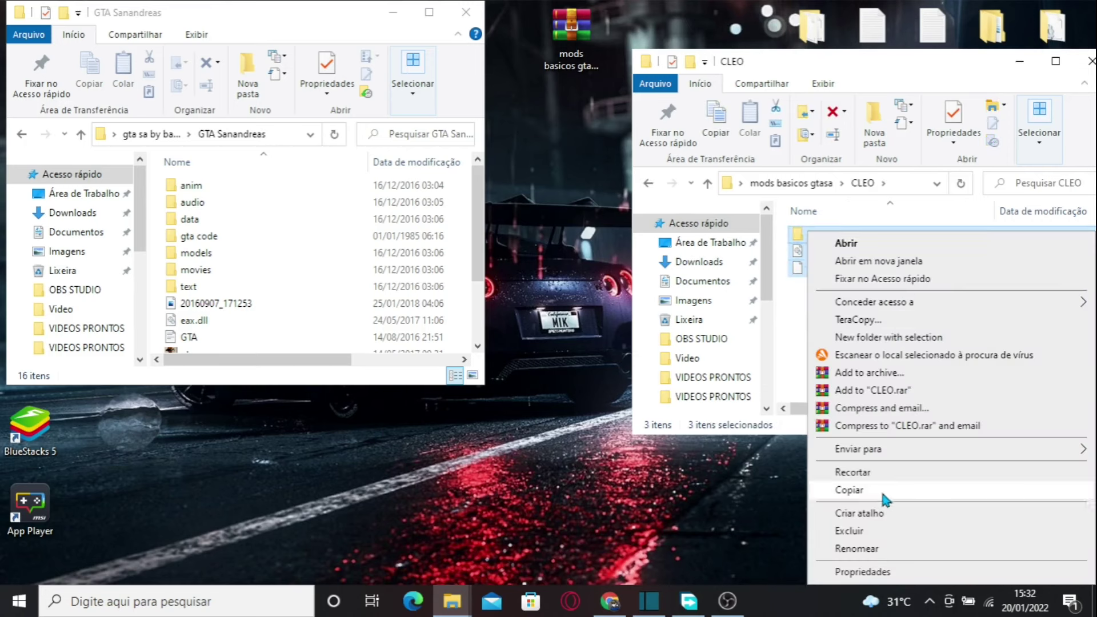
pyautogui.click(864, 495)
pyautogui.rightClick(158, 222)
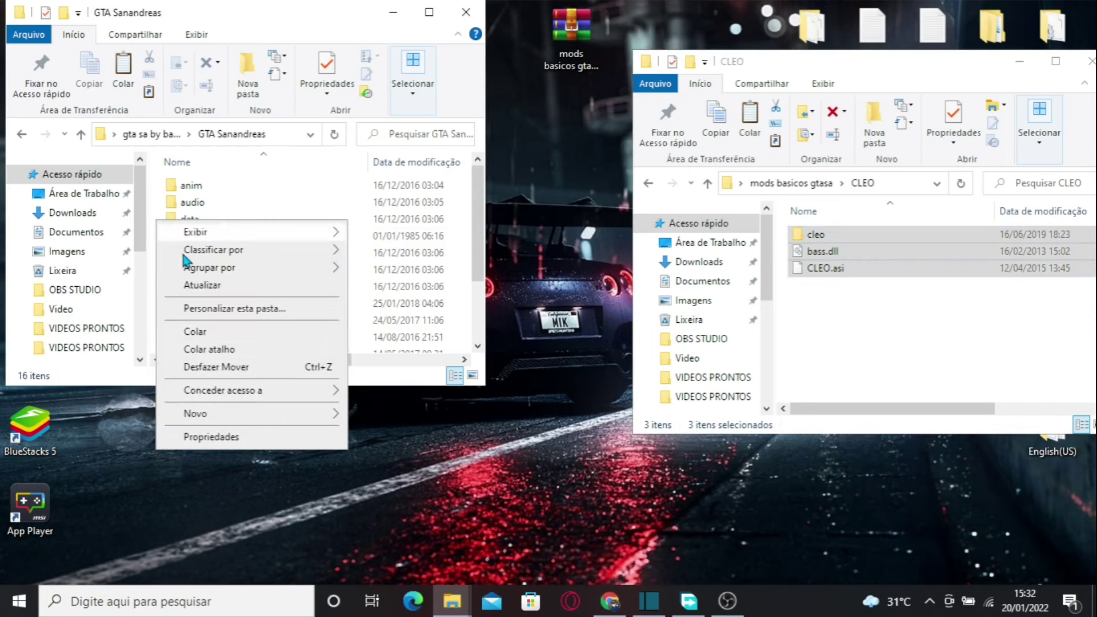
pyautogui.click(202, 336)
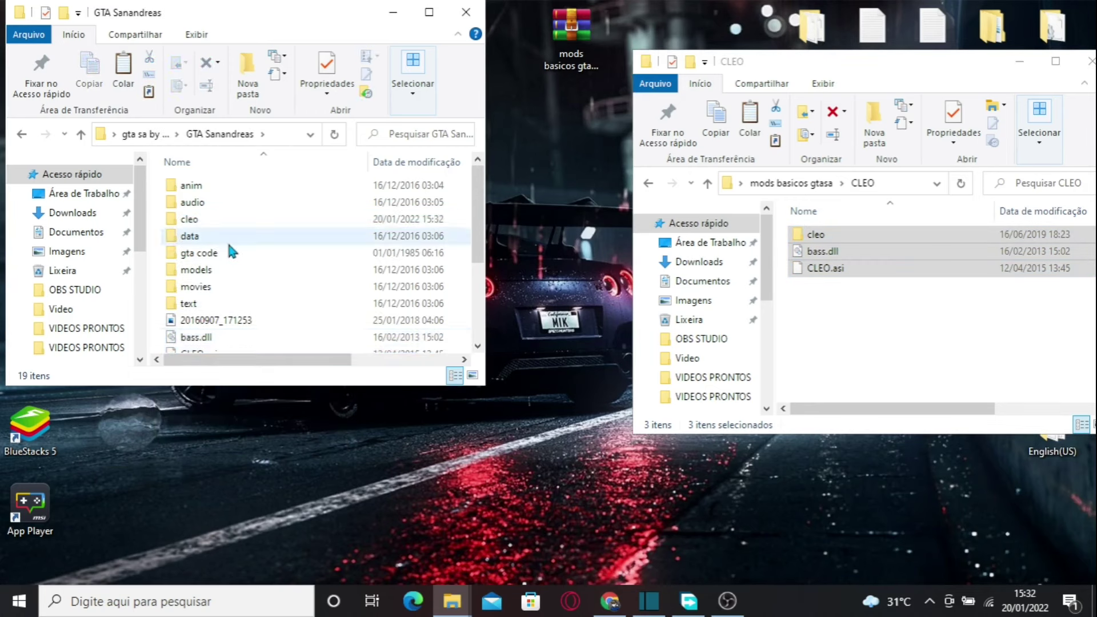
# Step: Copy the modloader folder and modloader.asi from the Modloader mod folder into the GTA Sanandreas folder
pyautogui.press('BackSpace')
pyautogui.click(820, 320)
pyautogui.press('BackSpace')
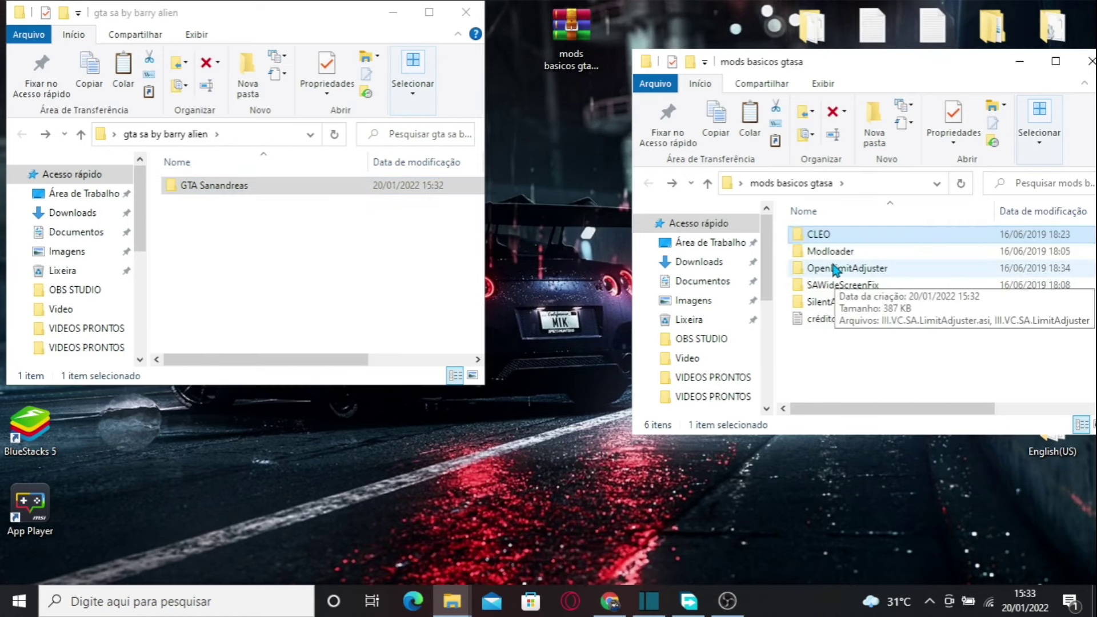
pyautogui.doubleClick(828, 251)
pyautogui.moveTo(869, 349); pyautogui.dragTo(833, 239)
pyautogui.rightClick(833, 240)
pyautogui.click(831, 467)
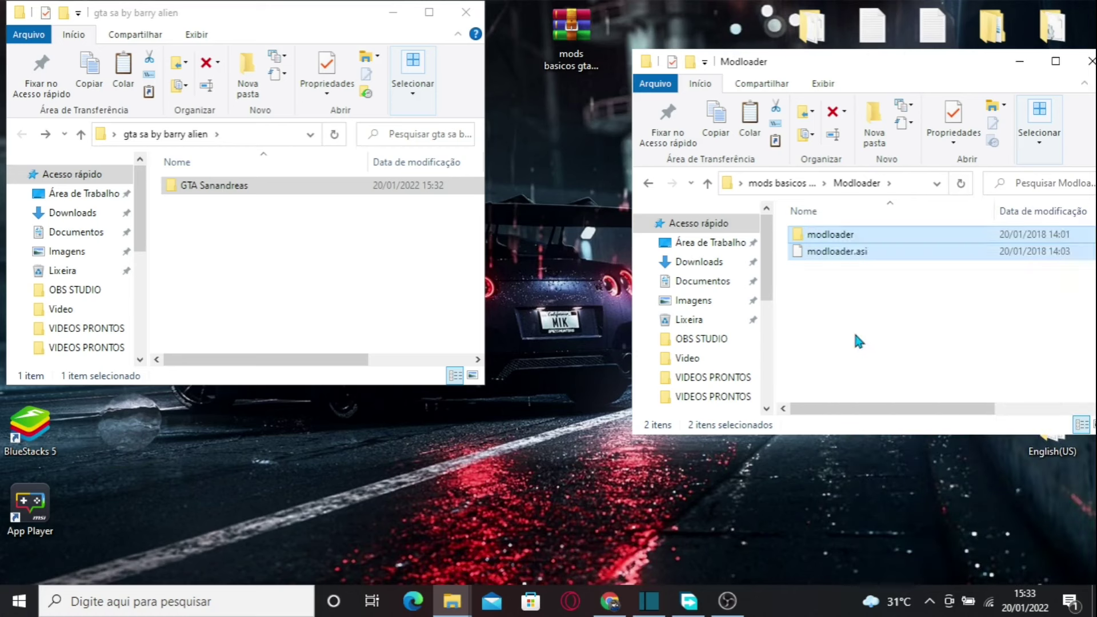
pyautogui.click(859, 341)
pyautogui.press('BackSpace')
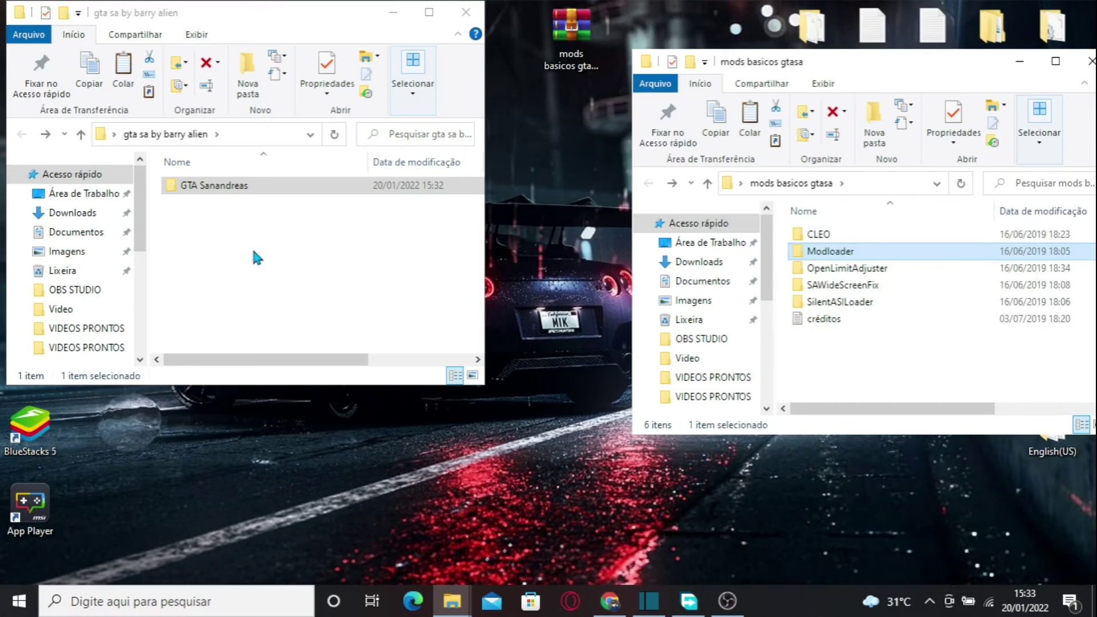
pyautogui.doubleClick(229, 185)
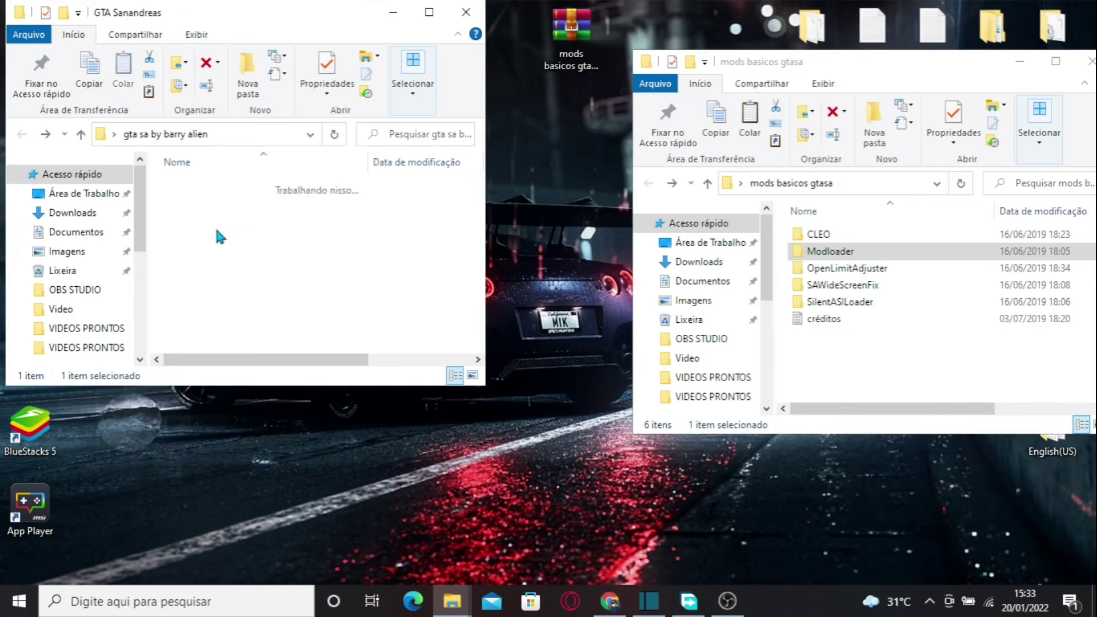
pyautogui.rightClick(149, 241)
pyautogui.click(251, 355)
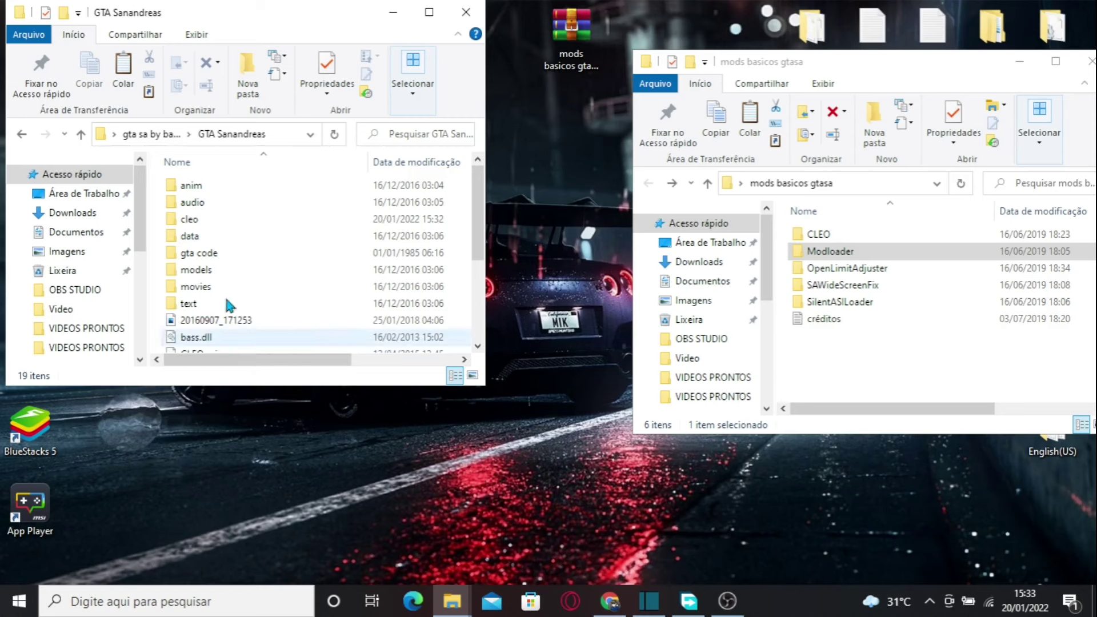
# Step: Copy all the folders and DLL files from the SilentASILoader mod folder into the GTA Sanandreas folder
pyautogui.click(850, 341)
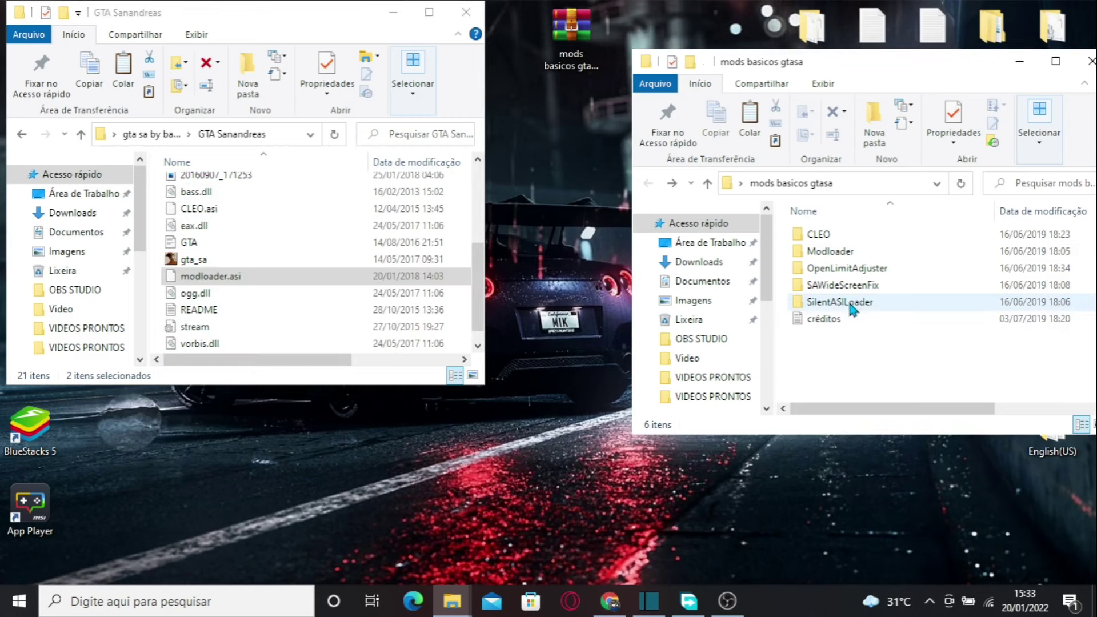
pyautogui.click(851, 303)
pyautogui.doubleClick(850, 303)
pyautogui.moveTo(861, 343); pyautogui.dragTo(848, 237)
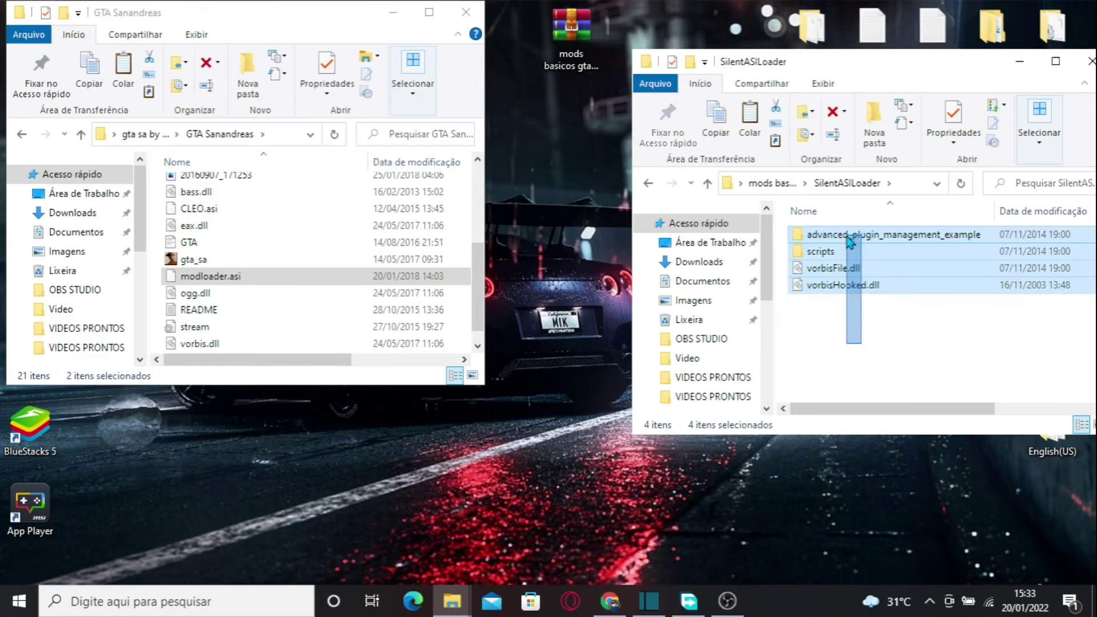
pyautogui.rightClick(850, 241)
pyautogui.click(831, 538)
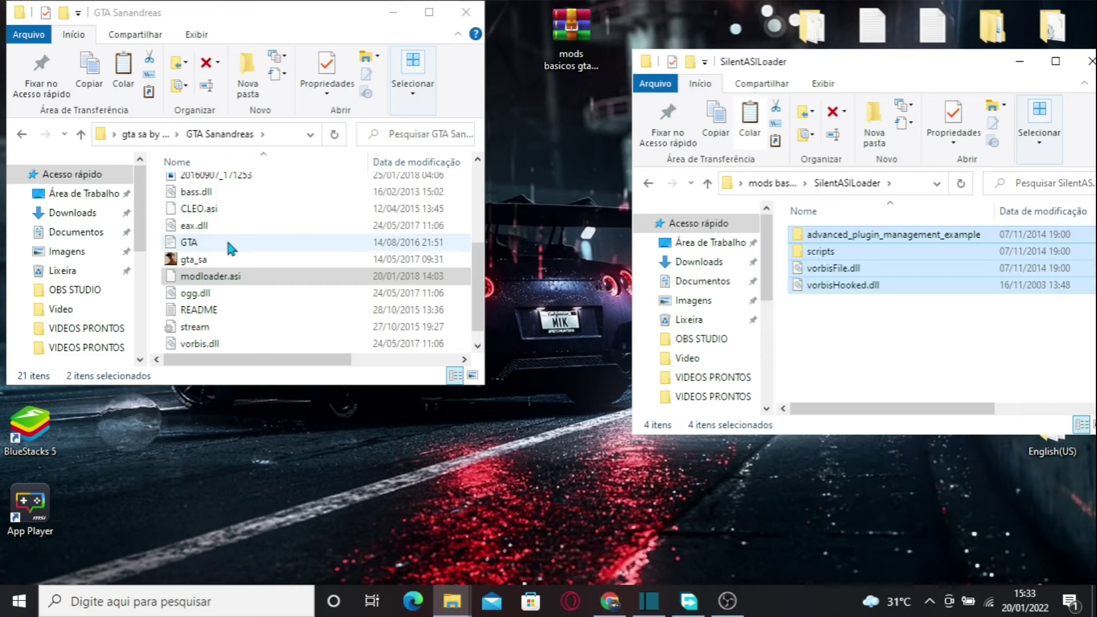
pyautogui.rightClick(172, 247)
pyautogui.click(253, 359)
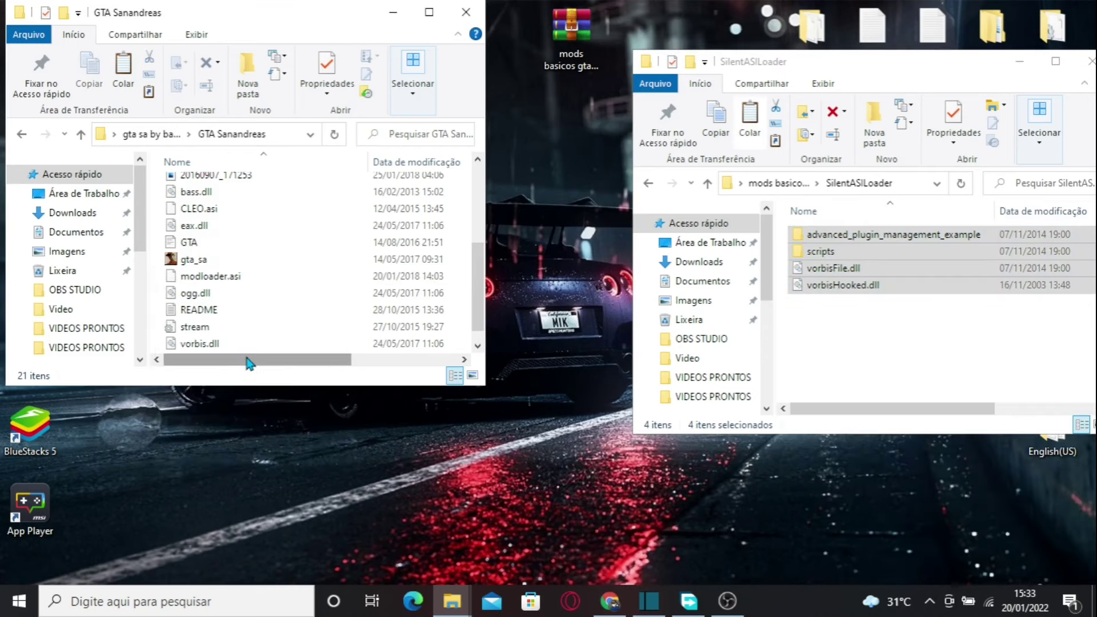
pyautogui.click(276, 172)
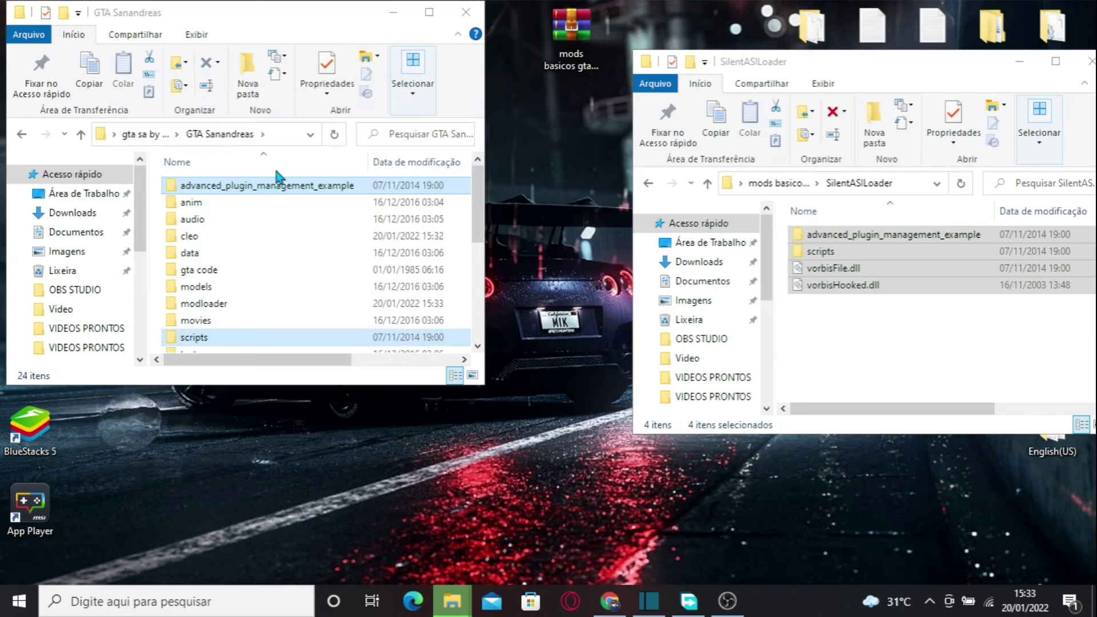
pyautogui.click(811, 235)
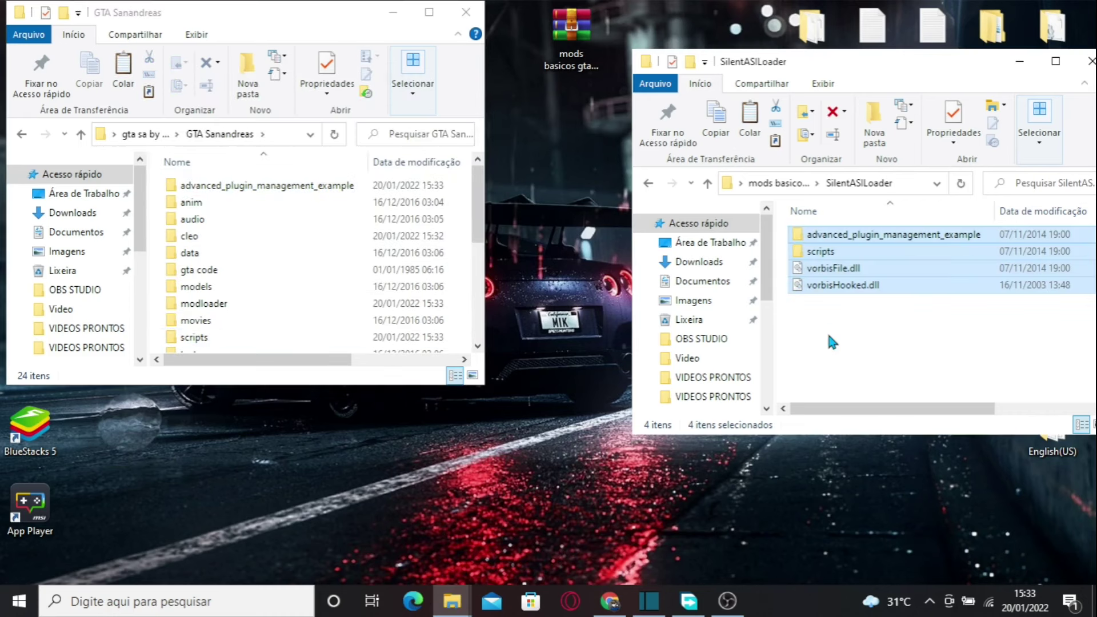
# Step: Copy the whole OpenLimitAdjuster folder from mods basicos gtasa into the modloader folder of GTA Sanandreas
pyautogui.hotkey('alt', 'Left')
pyautogui.click(886, 337)
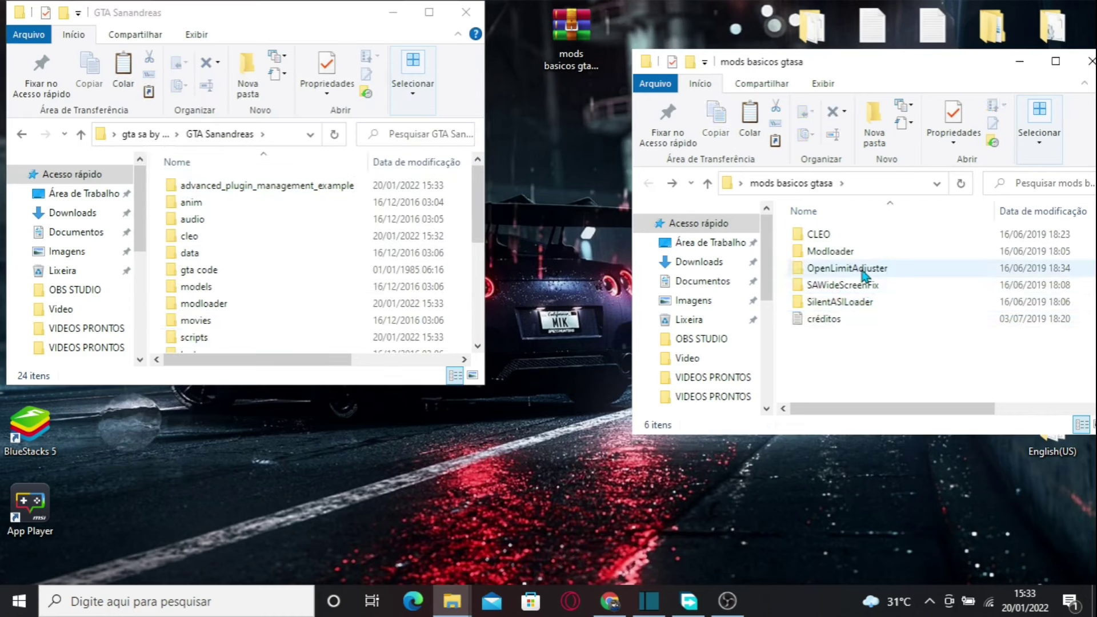
pyautogui.doubleClick(843, 268)
pyautogui.press('BackSpace')
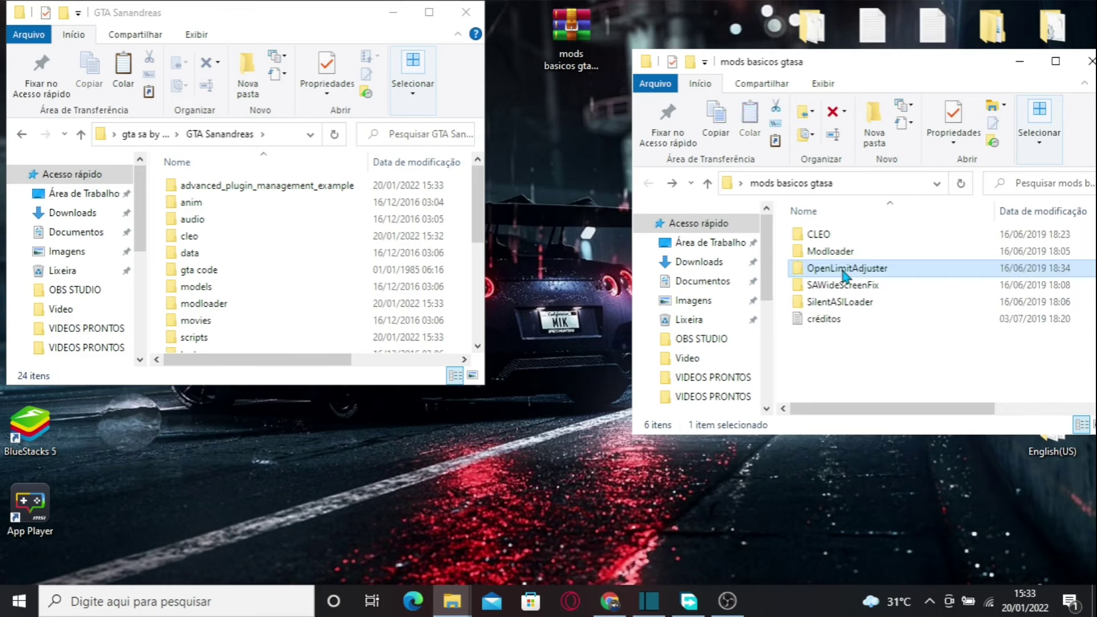
pyautogui.rightClick(845, 268)
pyautogui.click(845, 472)
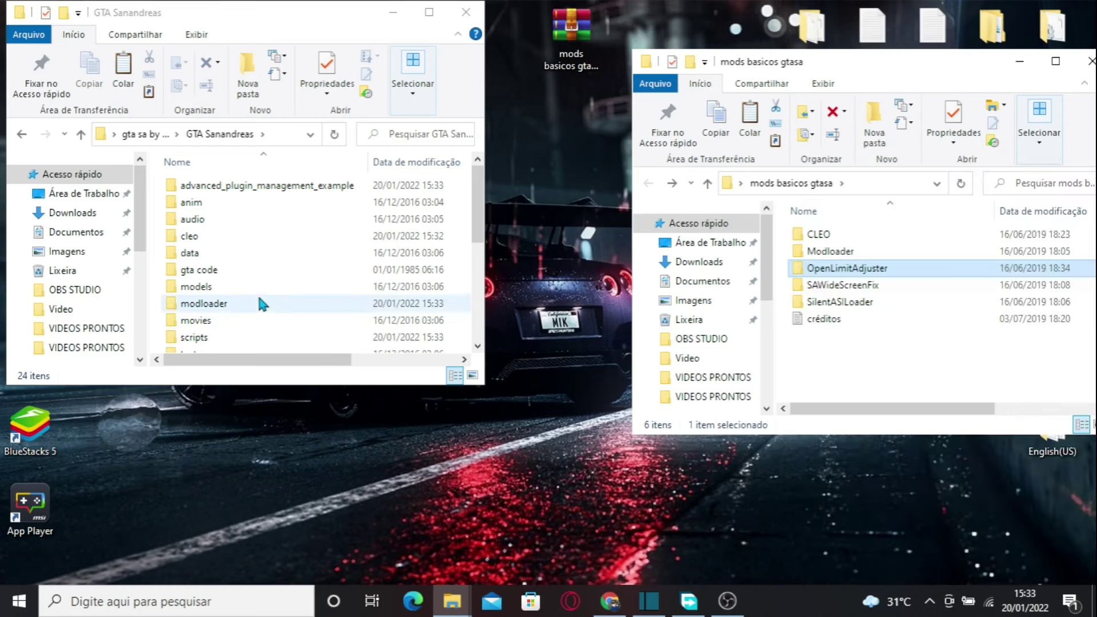
pyautogui.doubleClick(252, 306)
pyautogui.rightClick(224, 243)
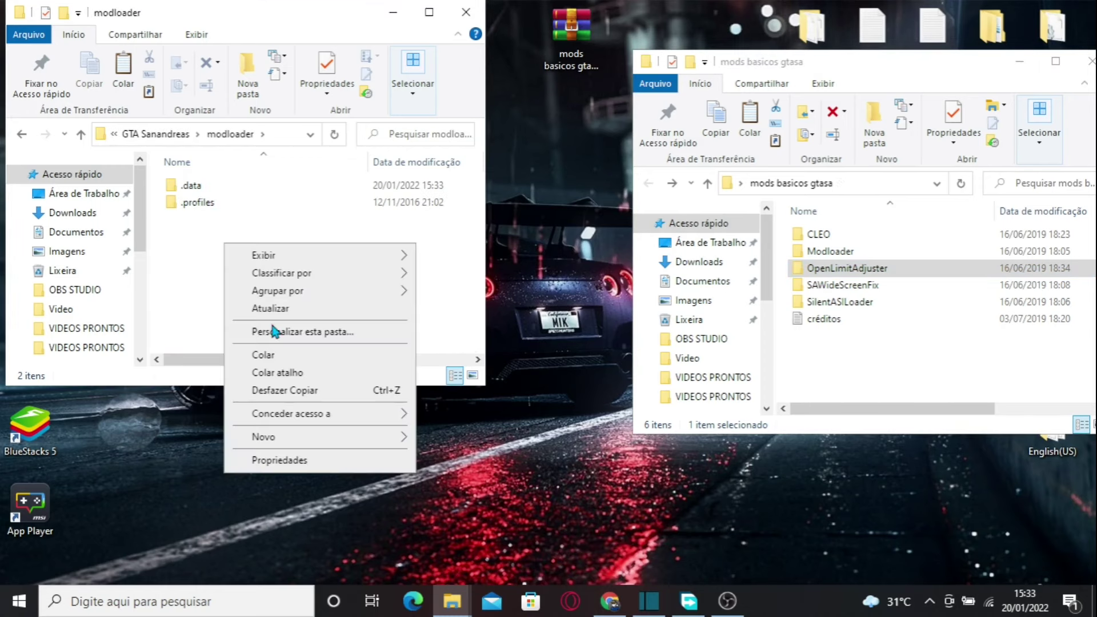
pyautogui.click(285, 357)
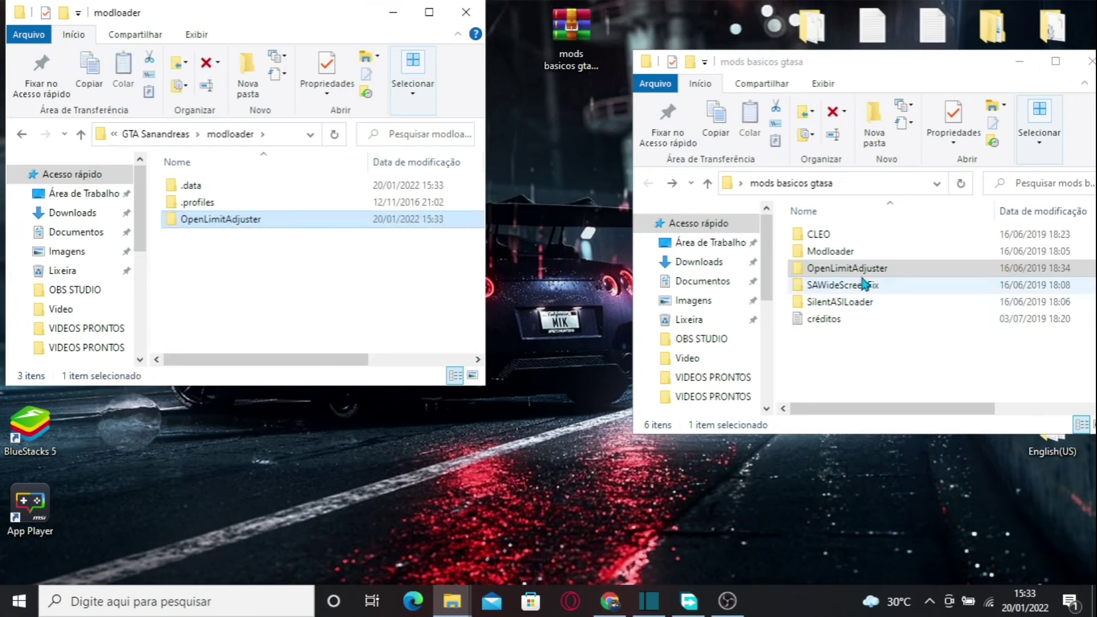
pyautogui.click(222, 296)
# Step: Copy the whole SAWideScreenFix folder from mods basicos gtasa into the game's modloader folder
pyautogui.click(886, 273)
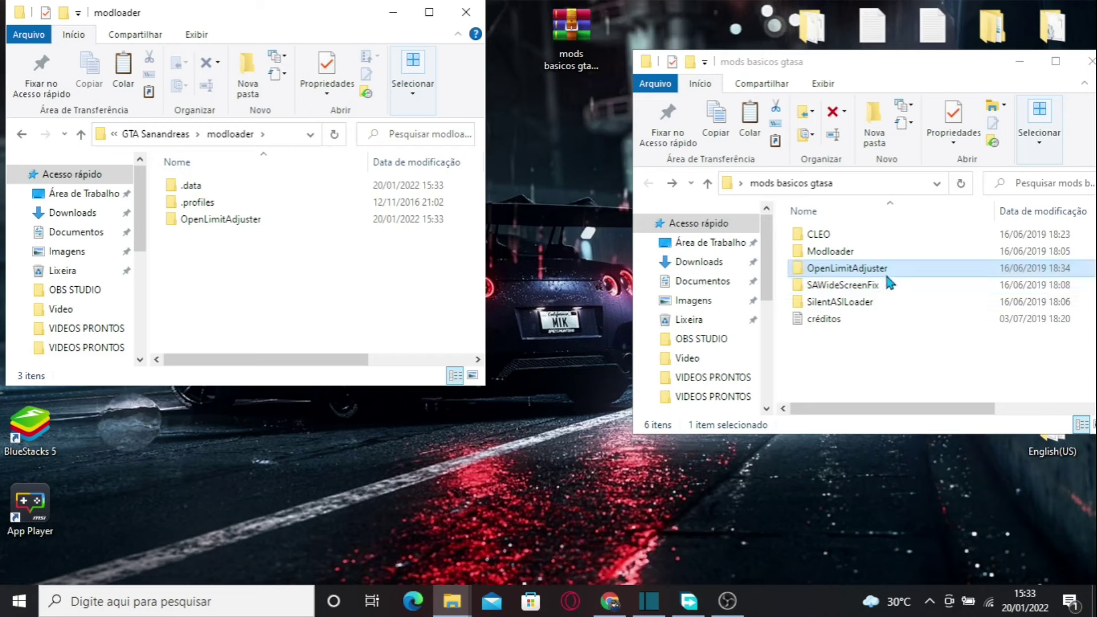
pyautogui.doubleClick(860, 285)
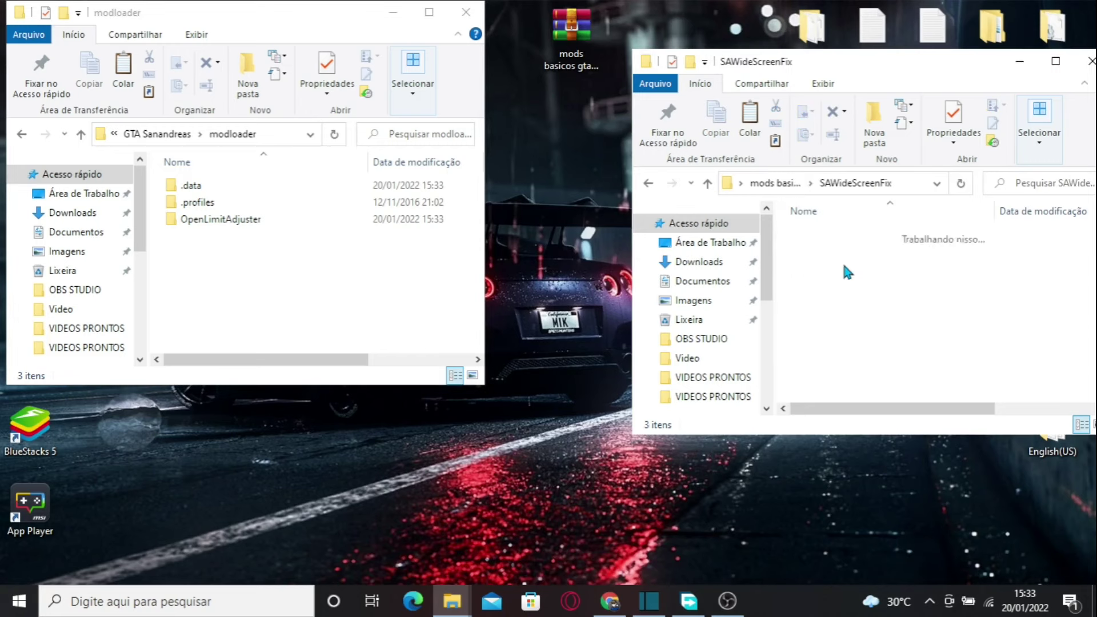
pyautogui.hotkey('alt', 'Left')
pyautogui.rightClick(855, 286)
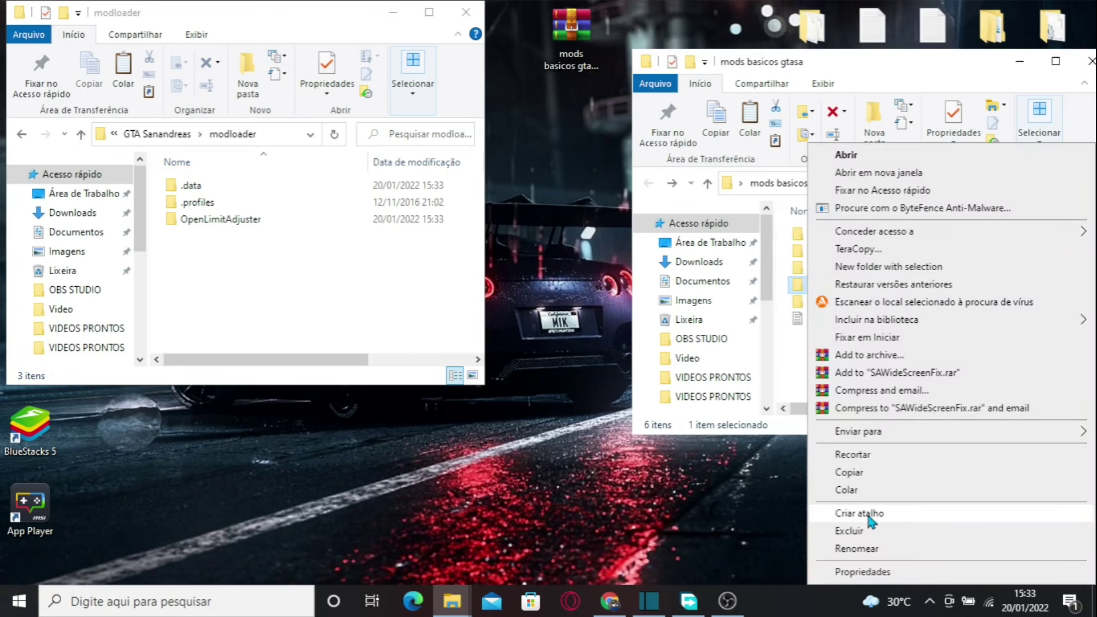
pyautogui.click(862, 472)
pyautogui.click(315, 297)
pyautogui.rightClick(317, 302)
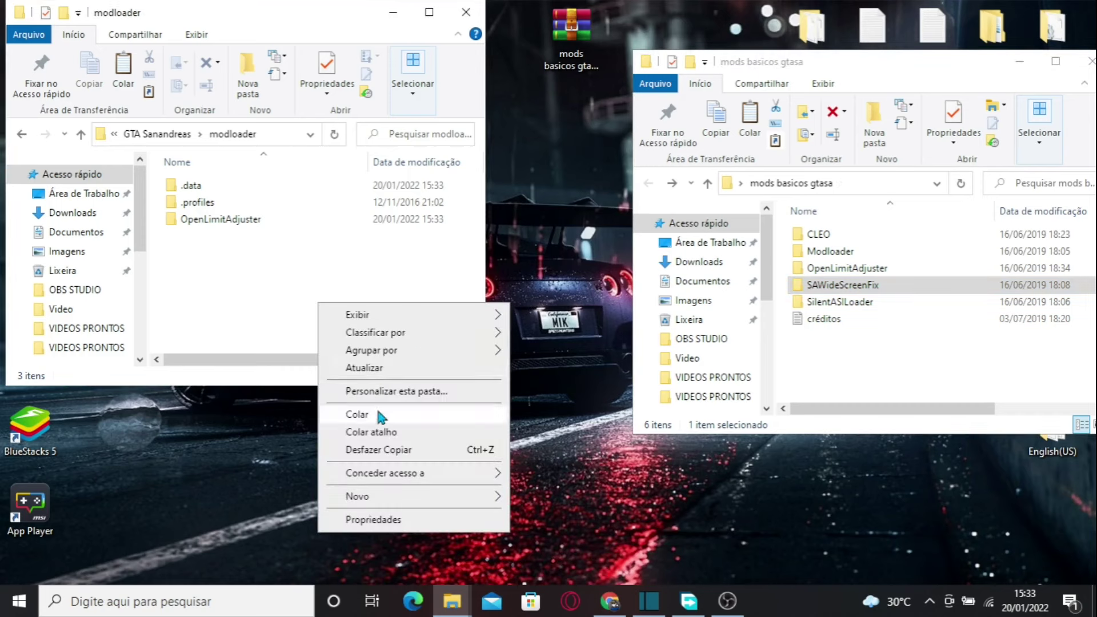
pyautogui.click(360, 414)
pyautogui.click(317, 324)
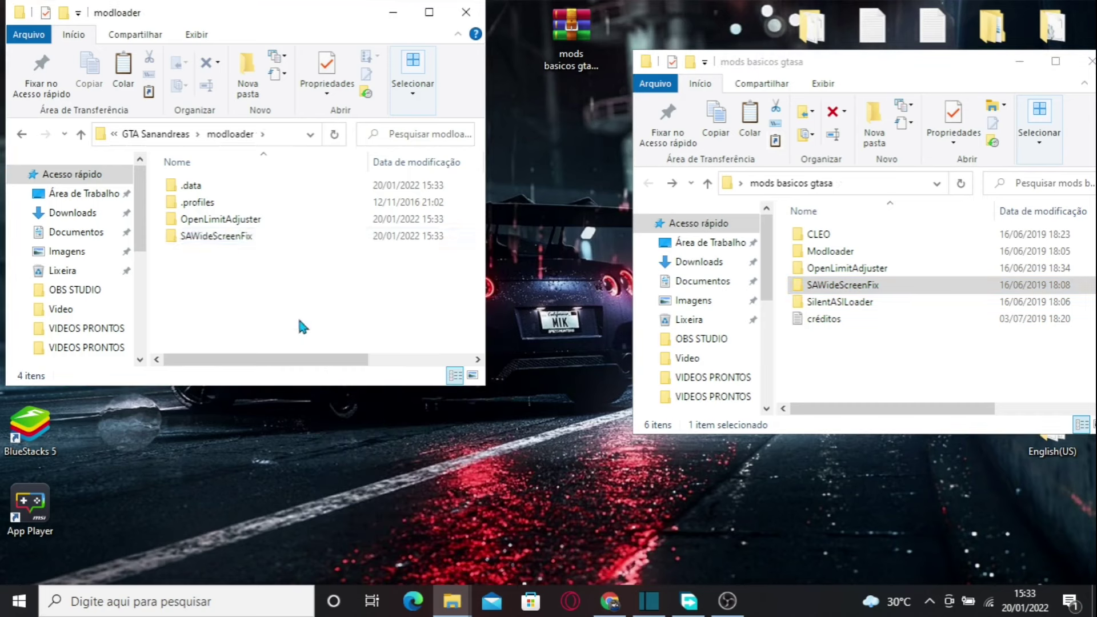
# Step: Return to the GTA Sanandreas folder, close the mods basicos gtasa window, and move the game folder window aside
pyautogui.hotkey('alt', 'Left')
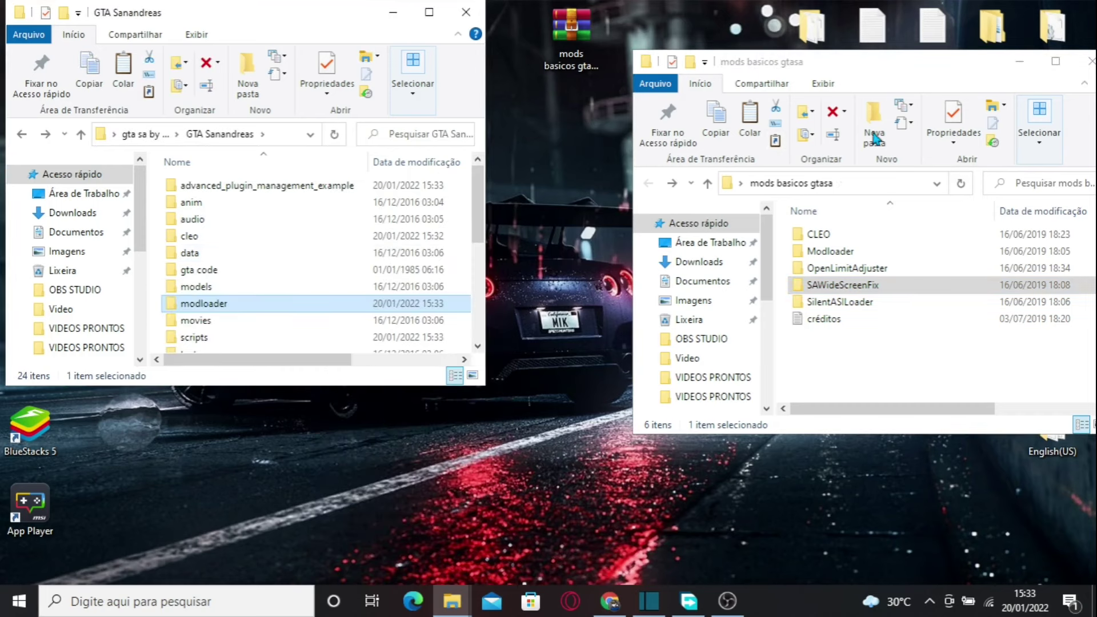
pyautogui.click(950, 345)
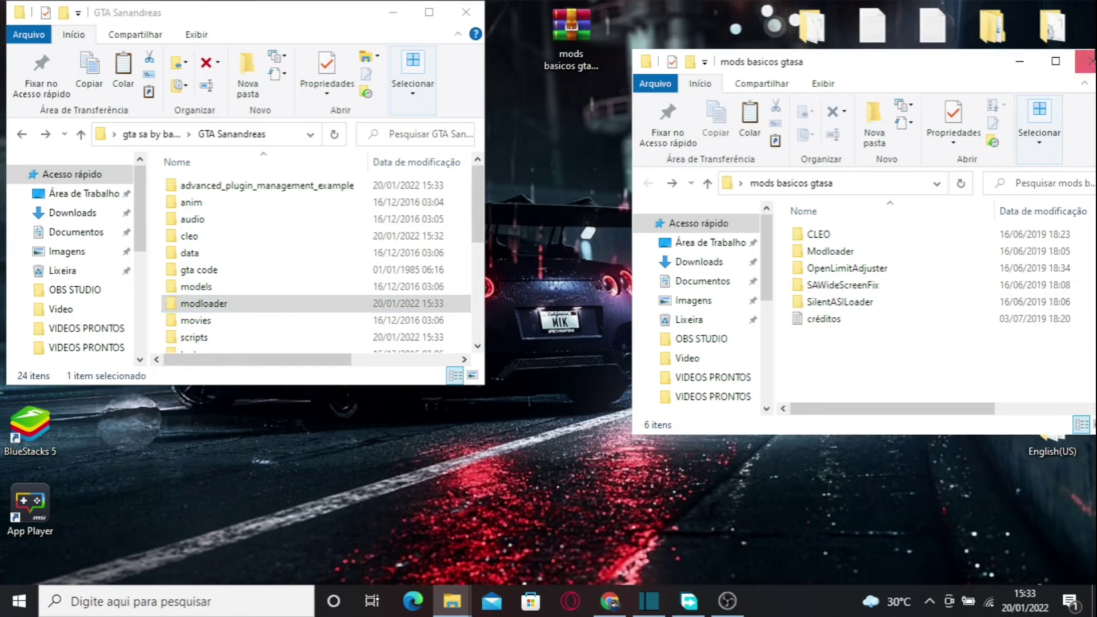
pyautogui.click(1090, 61)
pyautogui.moveTo(291, 34); pyautogui.dragTo(765, 34)
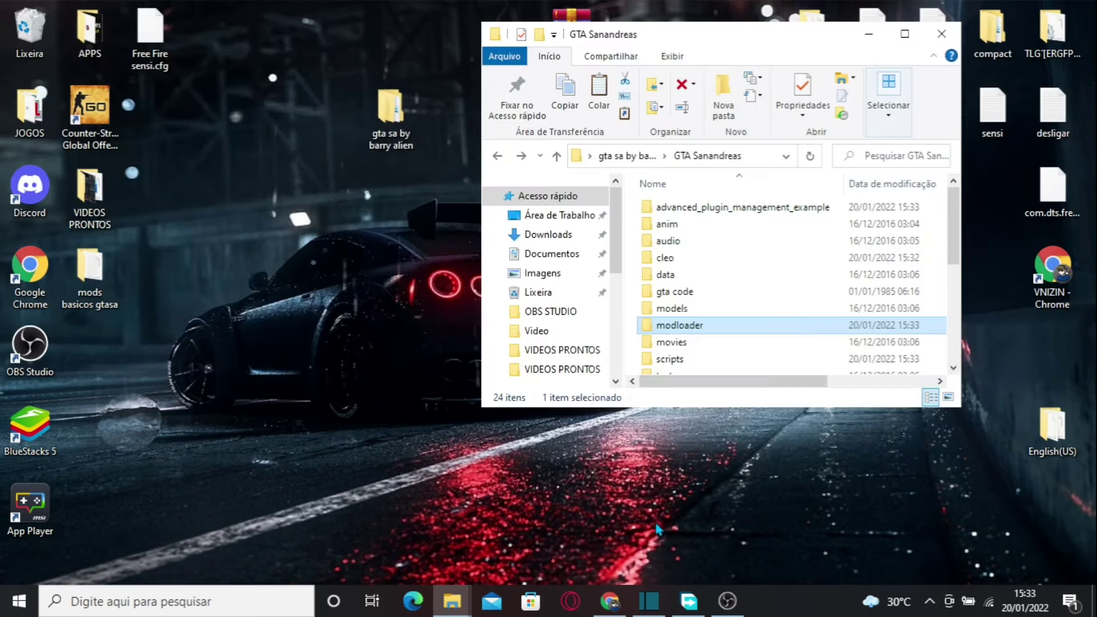
# Step: Switch to Chrome and open the BMW M5 F90 2021 (Assorin) page from the GTA San Andreas vehicle mods list
pyautogui.hotkey('alt', 'Tab')
pyautogui.scroll(-10, 509, 301)
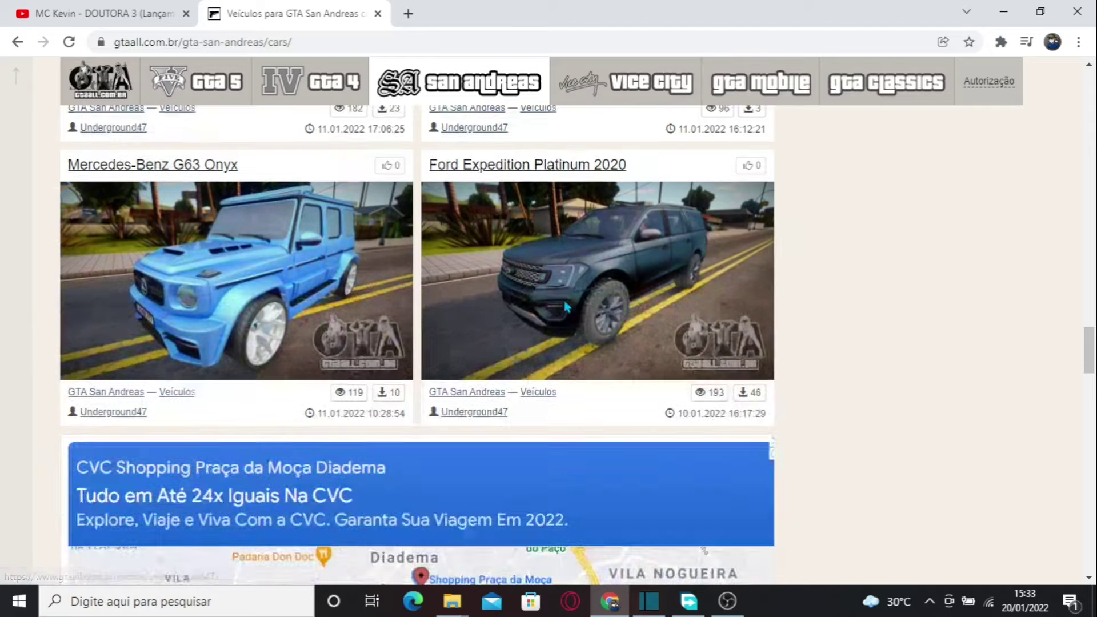
pyautogui.scroll(-8, 509, 301)
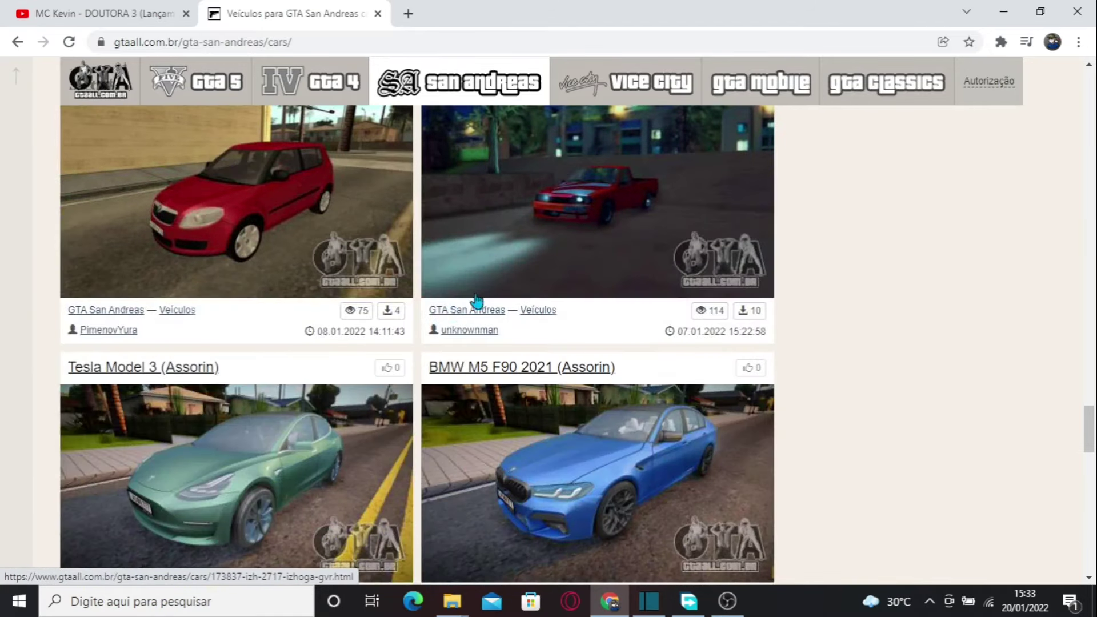
pyautogui.scroll(-3, 494, 278)
pyautogui.scroll(-8, 542, 399)
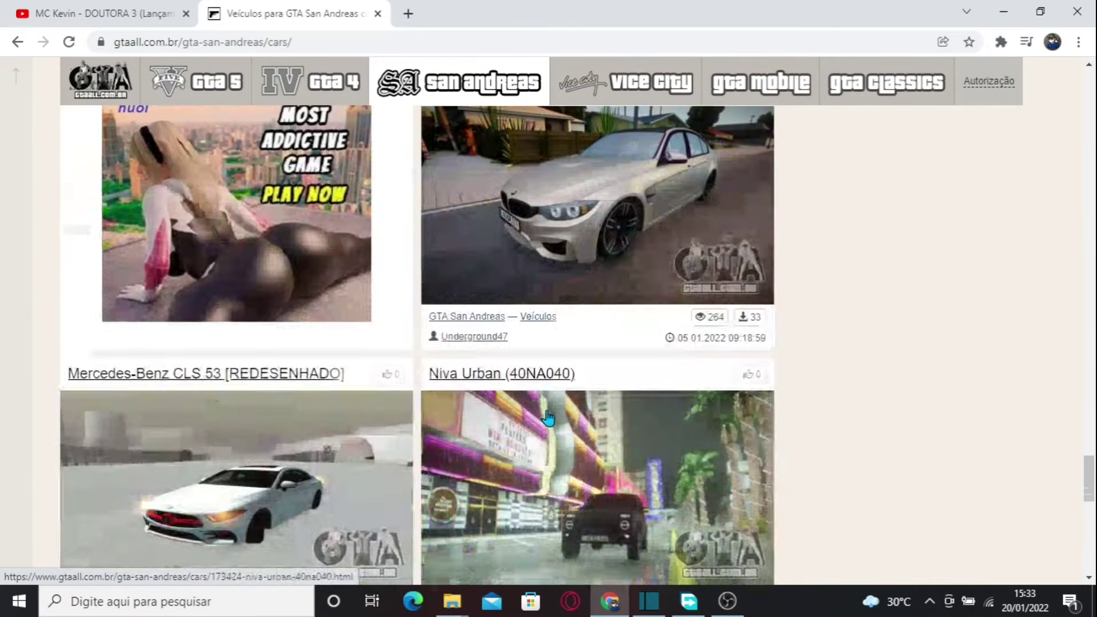
pyautogui.scroll(-4, 547, 418)
pyautogui.scroll(4, 548, 418)
pyautogui.scroll(-8, 548, 418)
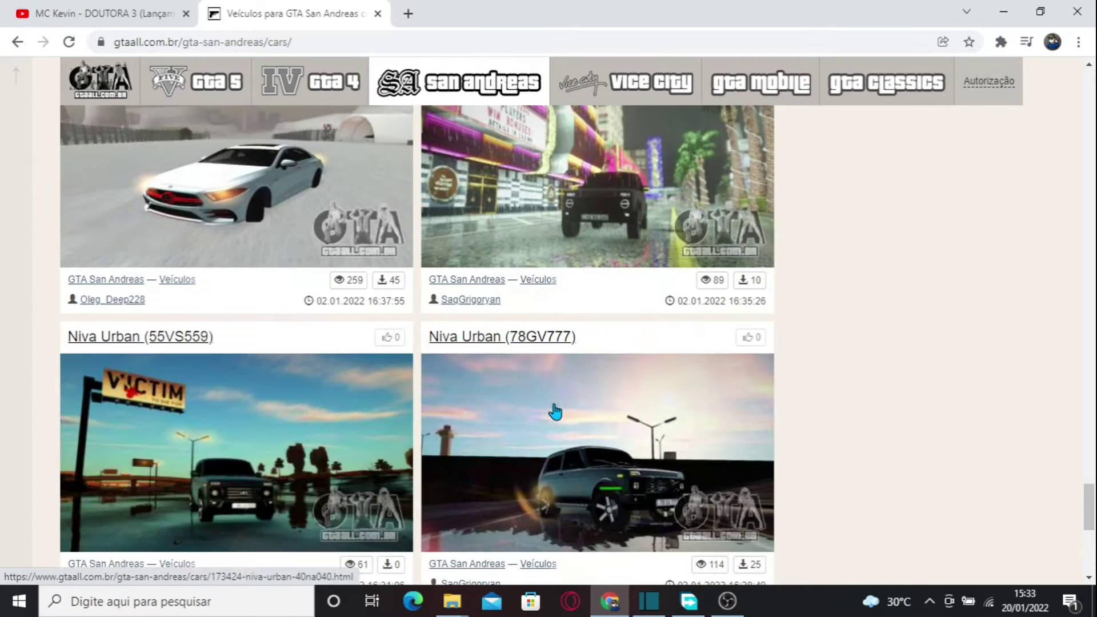
pyautogui.scroll(4, 646, 402)
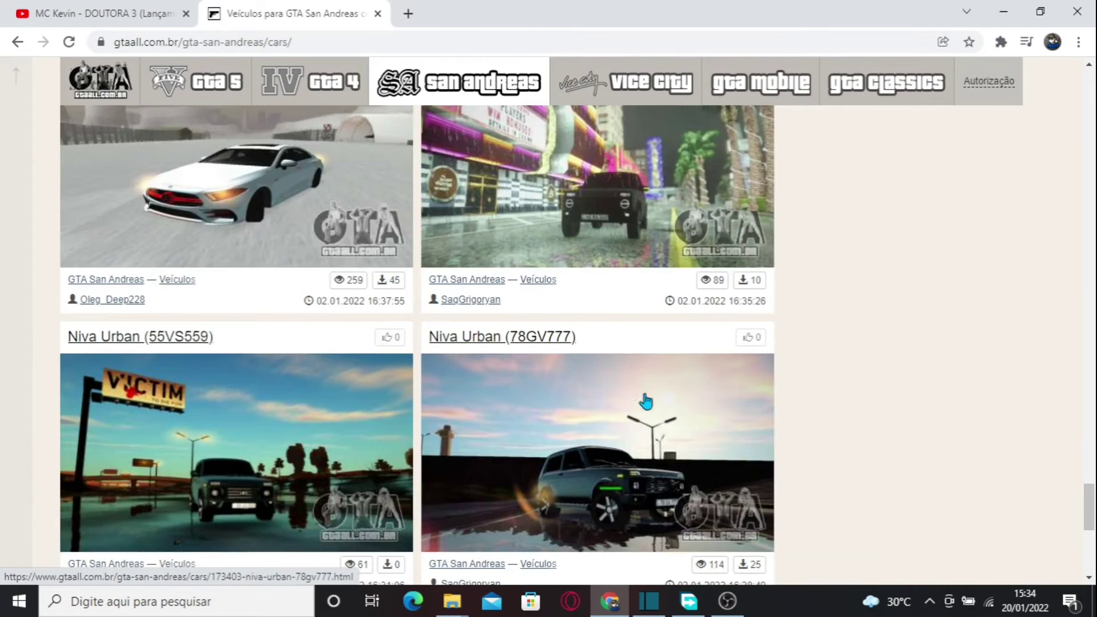
pyautogui.scroll(10, 609, 296)
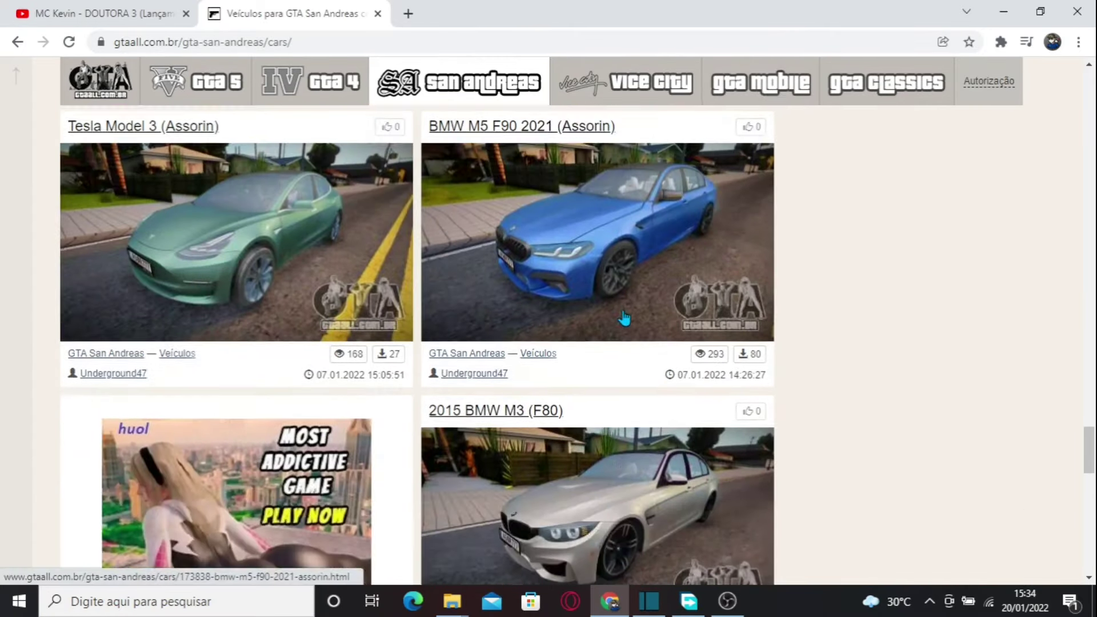
pyautogui.click(629, 310)
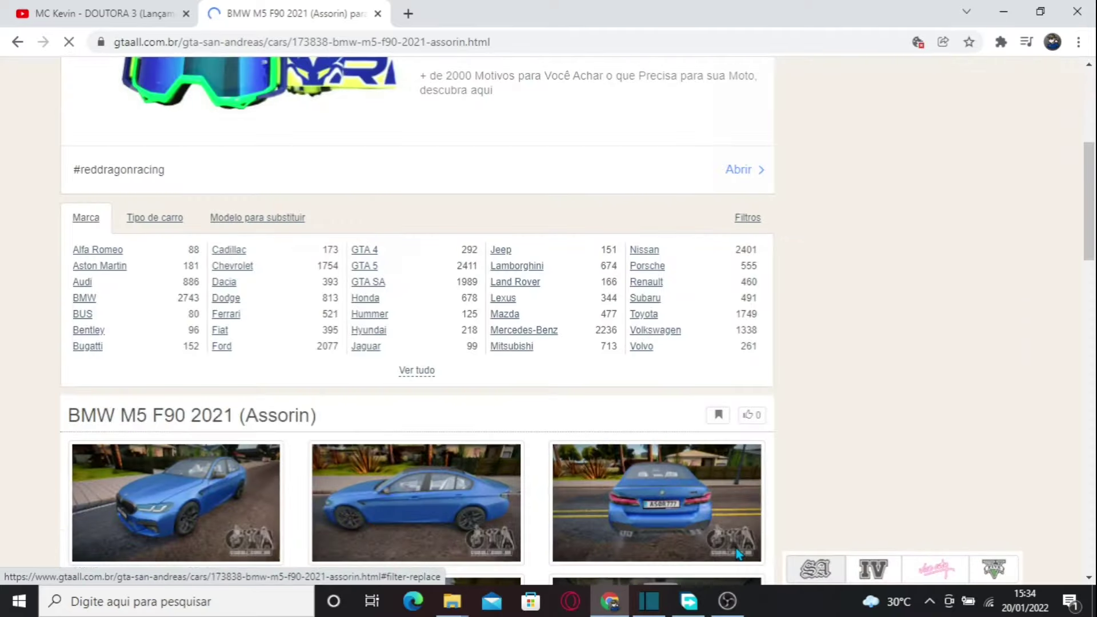
# Step: Download the BMW M5 F90 2021 mod archive with Free Download Manager, close the AliExpress ad page, and minimize both programs
pyautogui.click(522, 390)
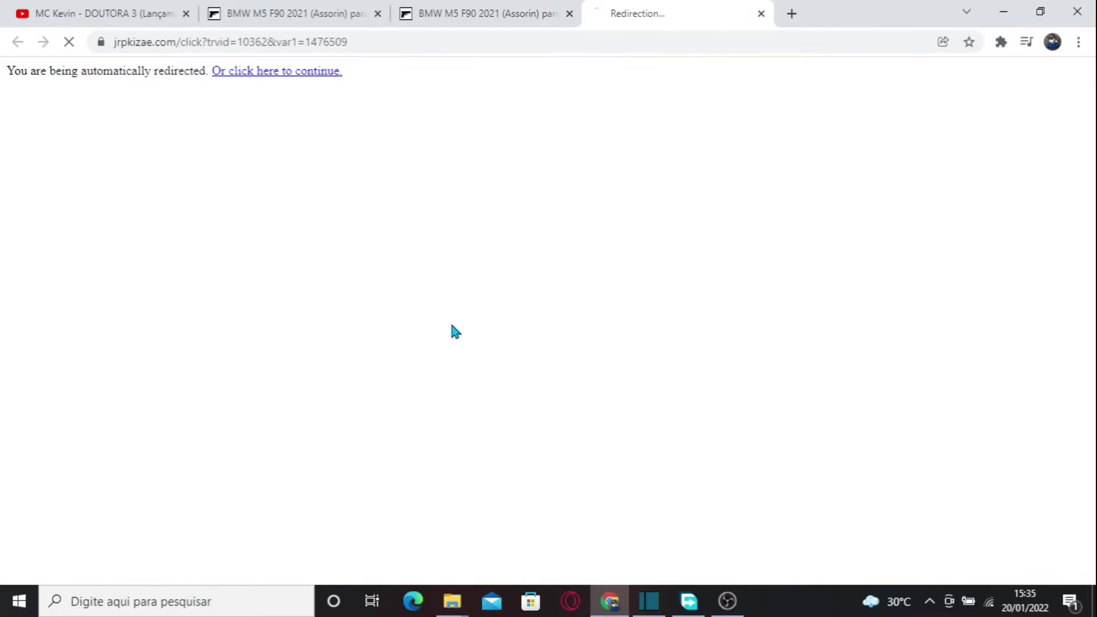
pyautogui.click(399, 13)
pyautogui.click(334, 8)
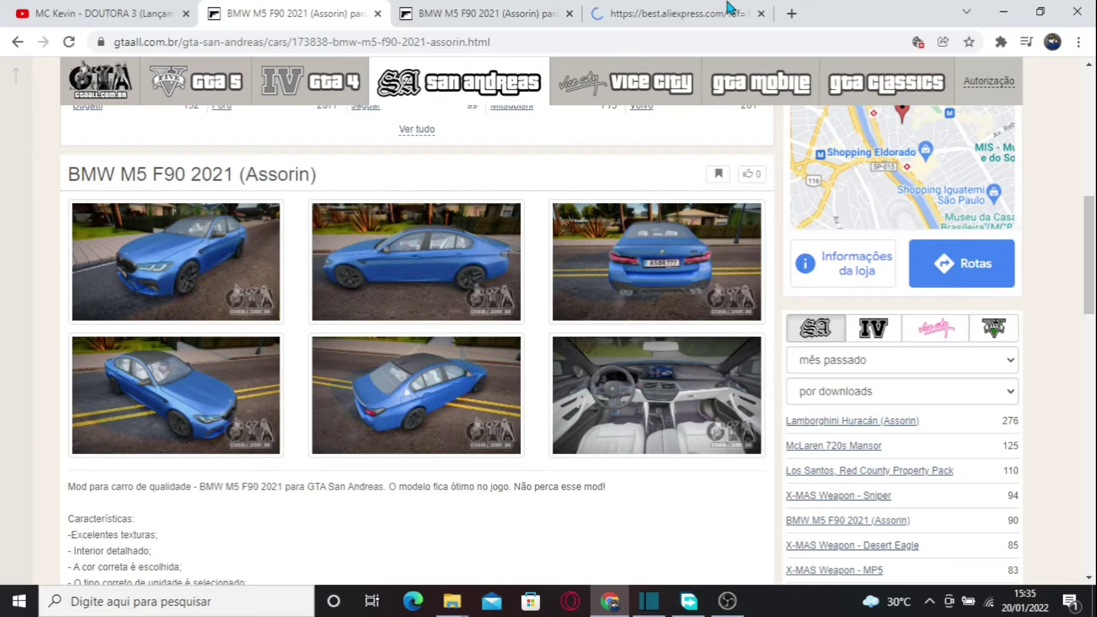
pyautogui.click(728, 13)
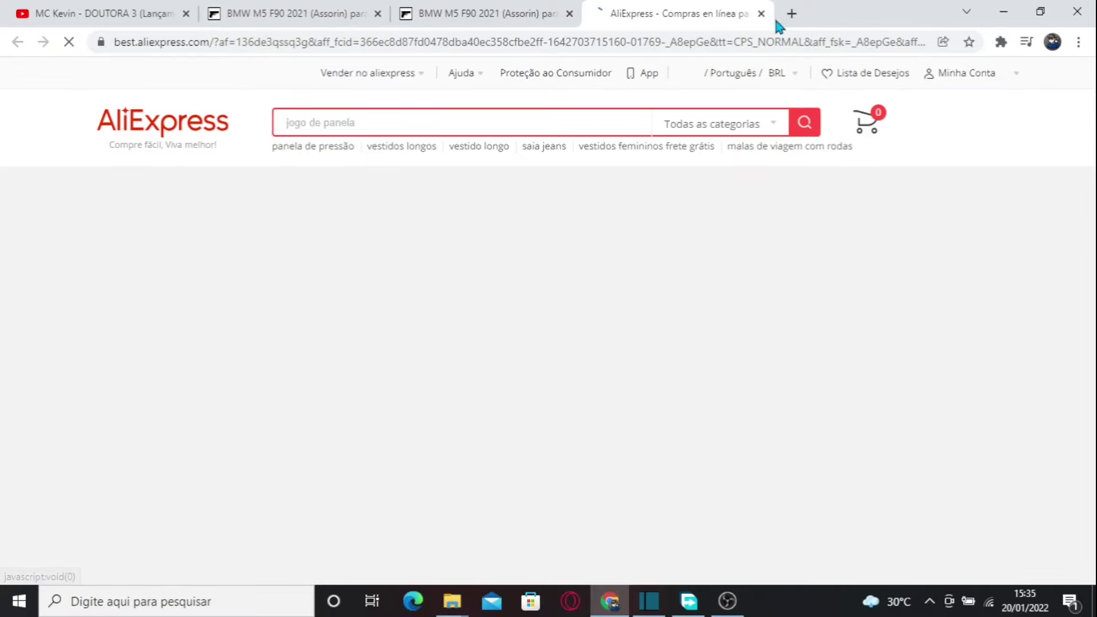
pyautogui.hotkey('ctrl', 'w')
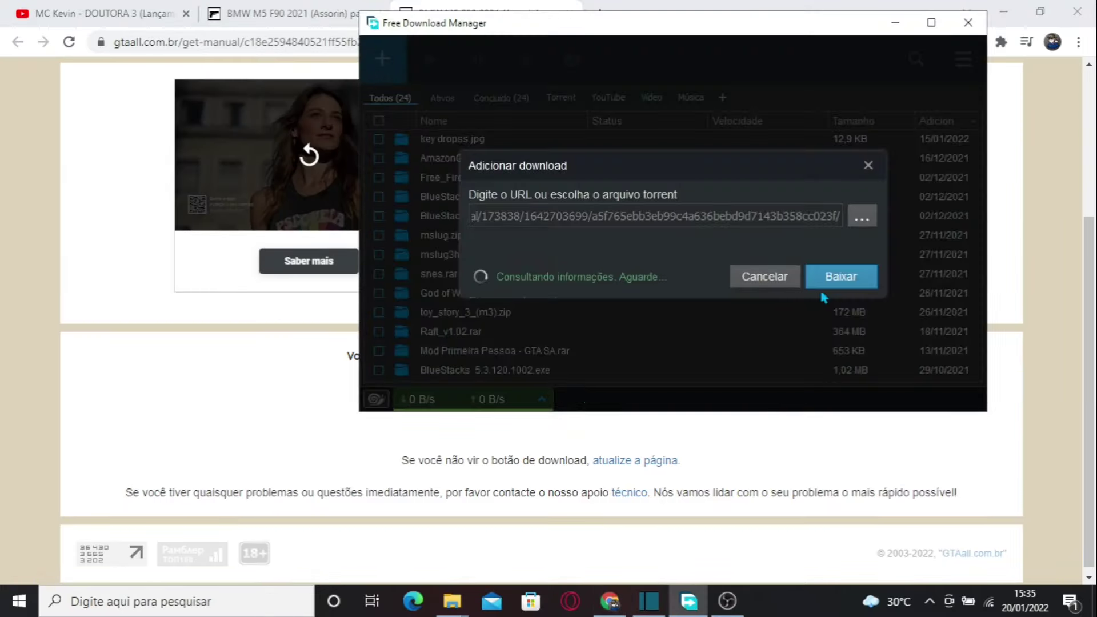
pyautogui.click(831, 311)
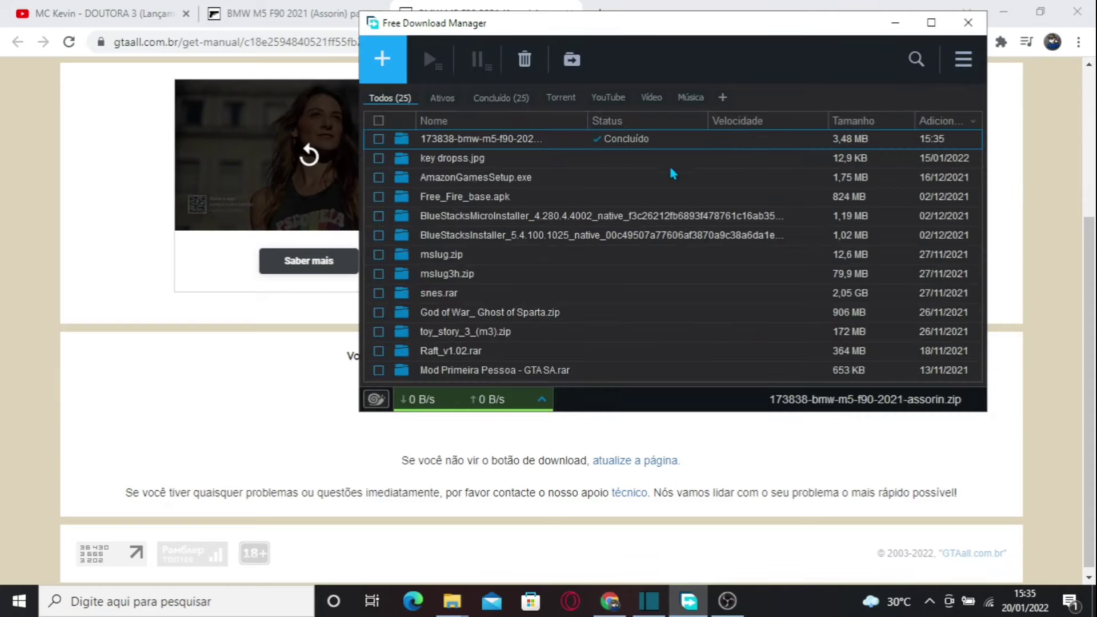
pyautogui.click(895, 23)
pyautogui.click(1003, 11)
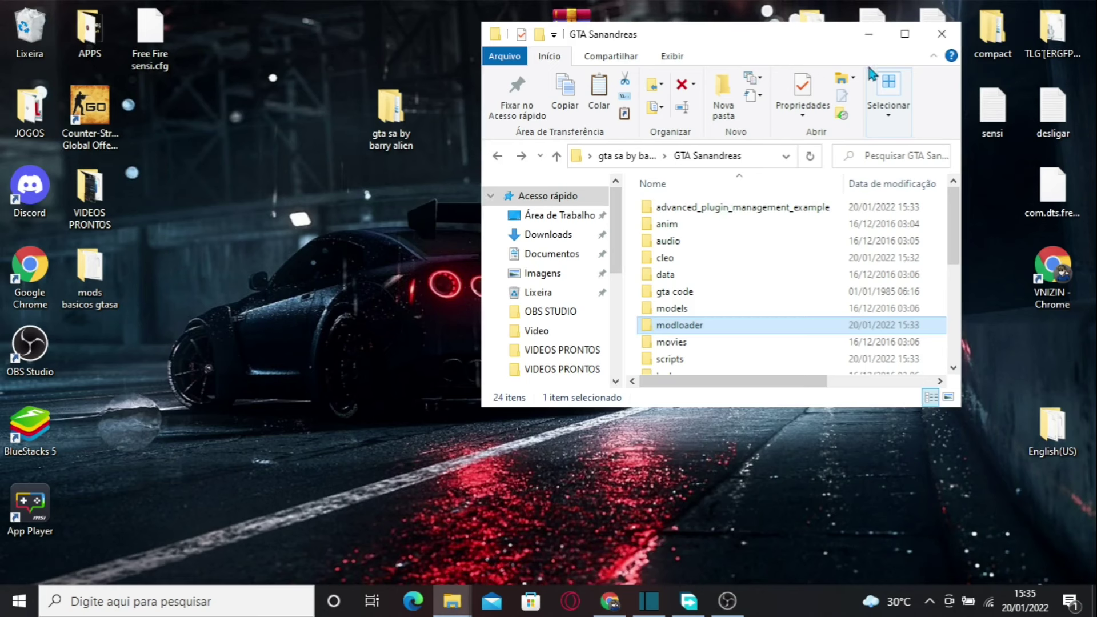
# Step: Open the Downloads folder and inspect the contents of the 173838-bmw-m5-f90-2021-assorin archive in WinRAR
pyautogui.click(545, 235)
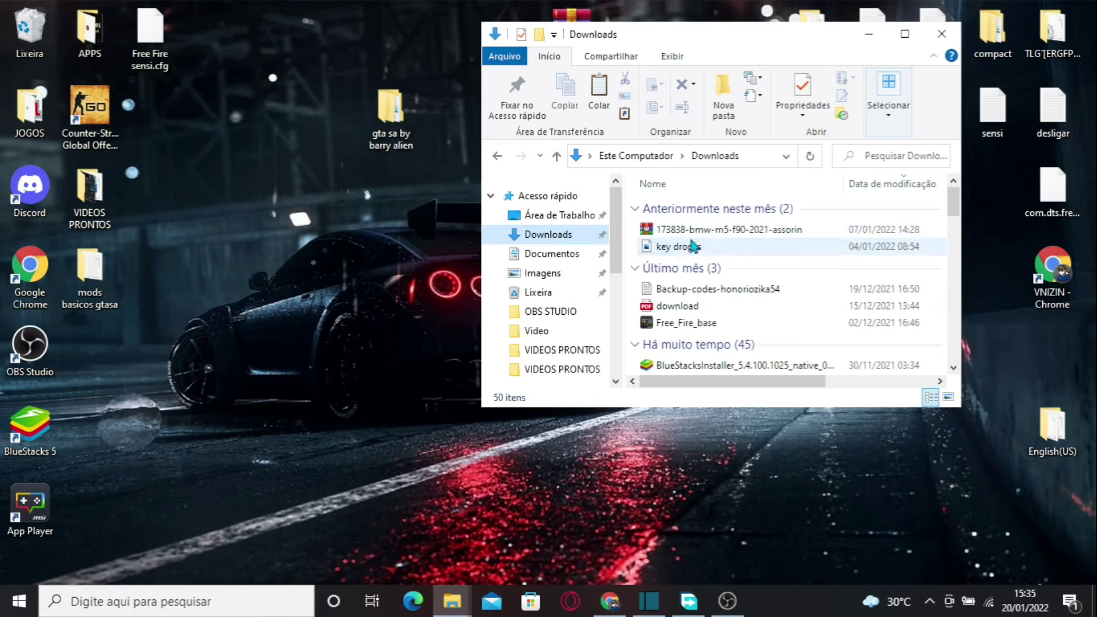
pyautogui.click(677, 231)
pyautogui.rightClick(674, 229)
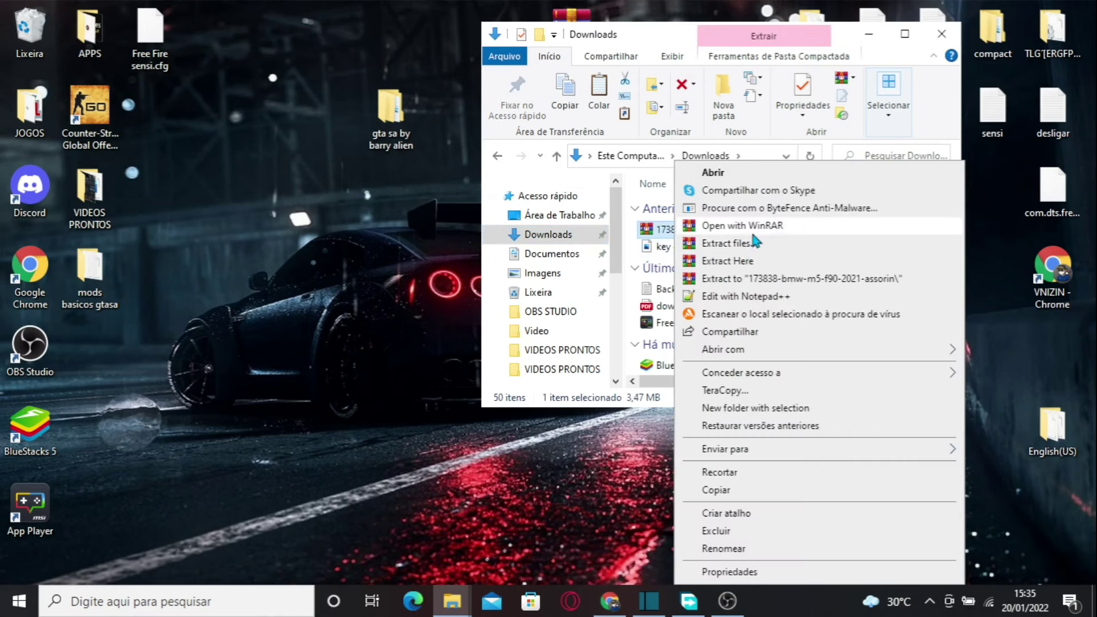
pyautogui.click(757, 224)
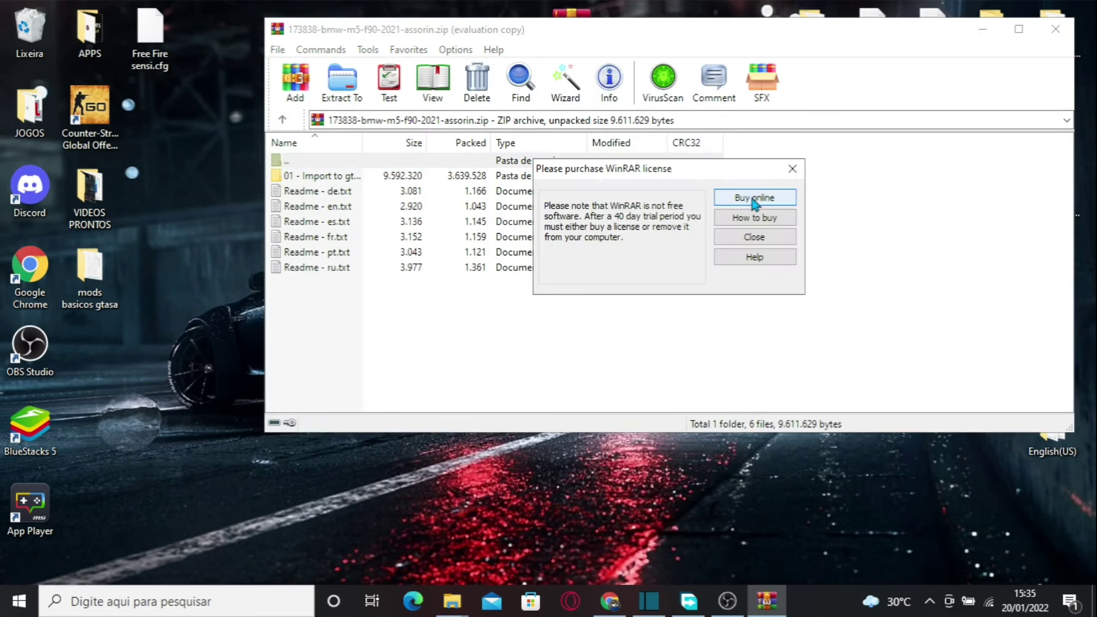
pyautogui.click(796, 169)
pyautogui.click(1056, 29)
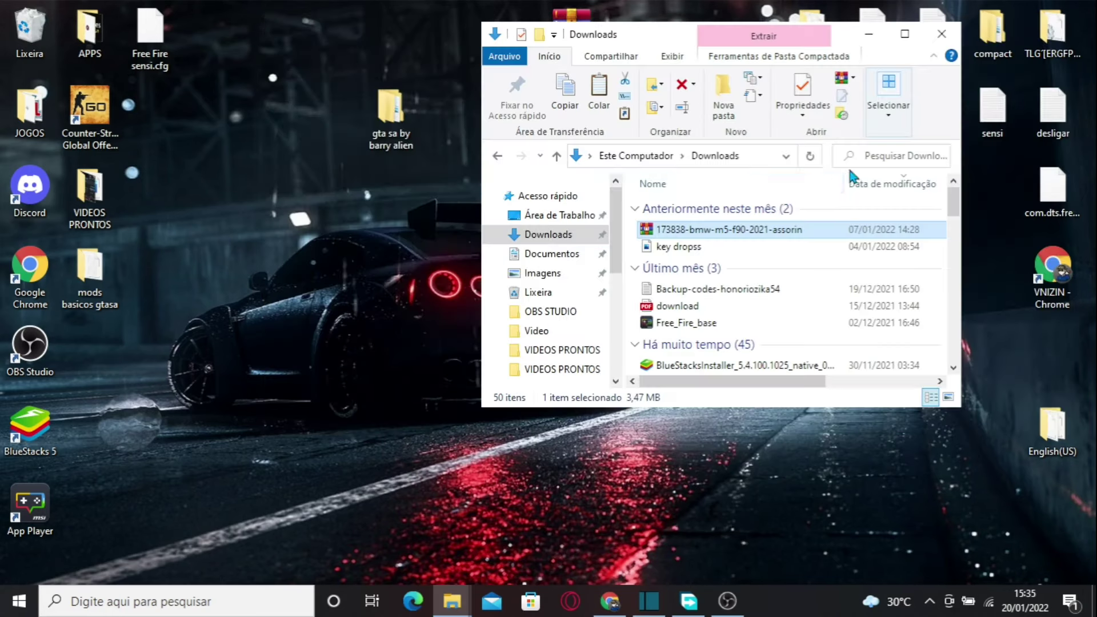
# Step: Extract the 173838-bmw-m5-f90-2021-assorin archive into its own folder within Downloads and open that folder
pyautogui.rightClick(769, 235)
pyautogui.click(811, 286)
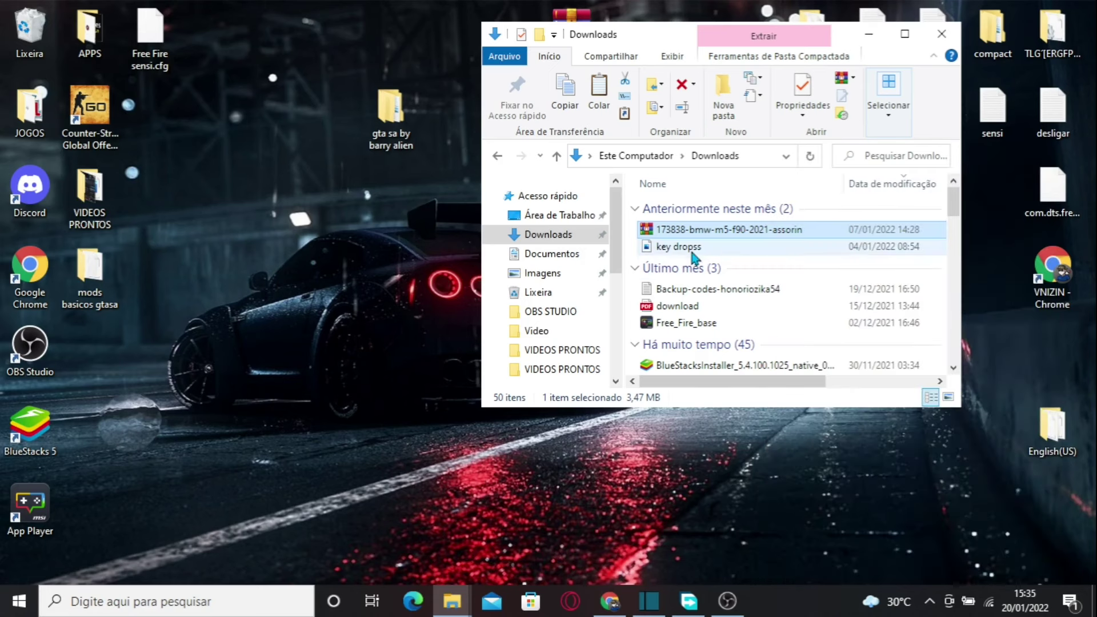
pyautogui.doubleClick(703, 206)
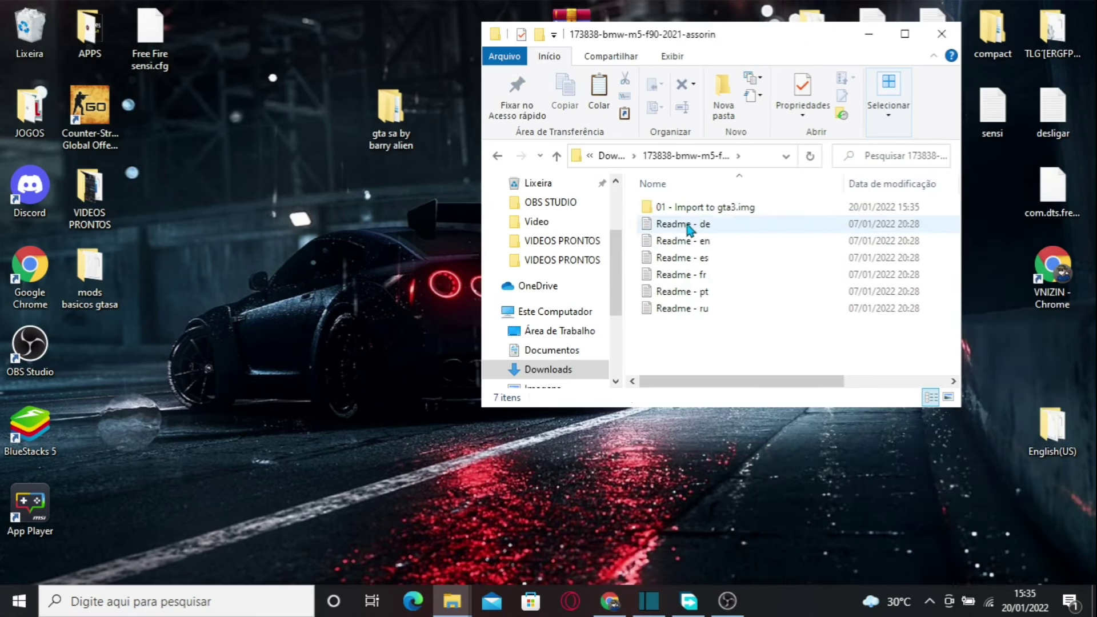
# Step: Examine the car files inside the 01 - Import to gta3.img folder and go back to the extracted mod folder
pyautogui.doubleClick(703, 208)
pyautogui.moveTo(697, 268); pyautogui.dragTo(673, 303)
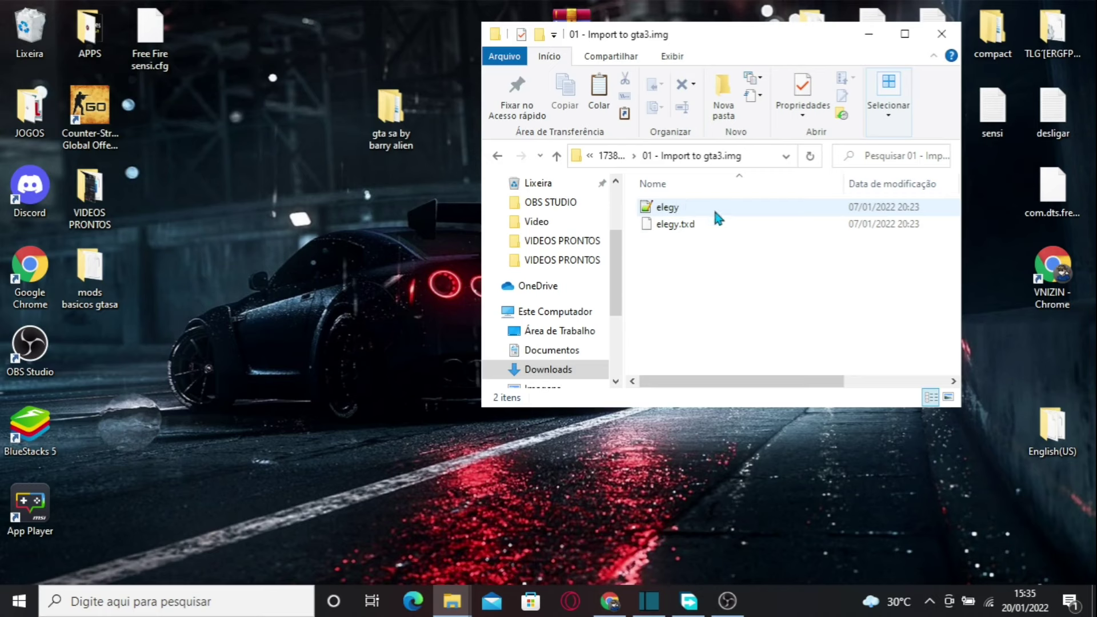
pyautogui.moveTo(648, 268); pyautogui.dragTo(666, 212)
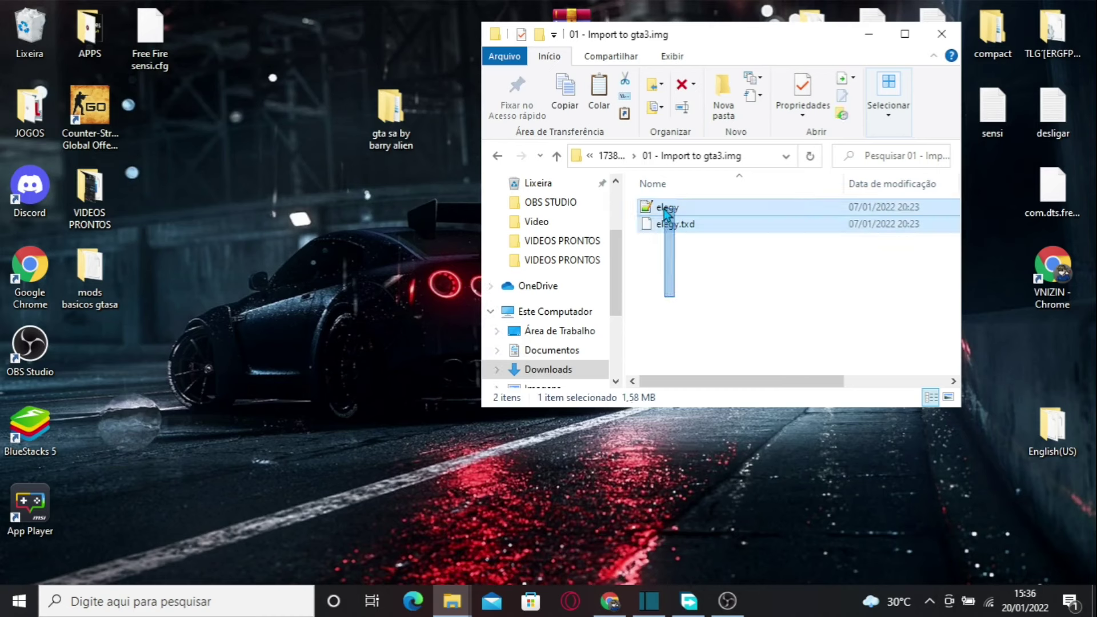
pyautogui.rightClick(664, 210)
pyautogui.click(665, 286)
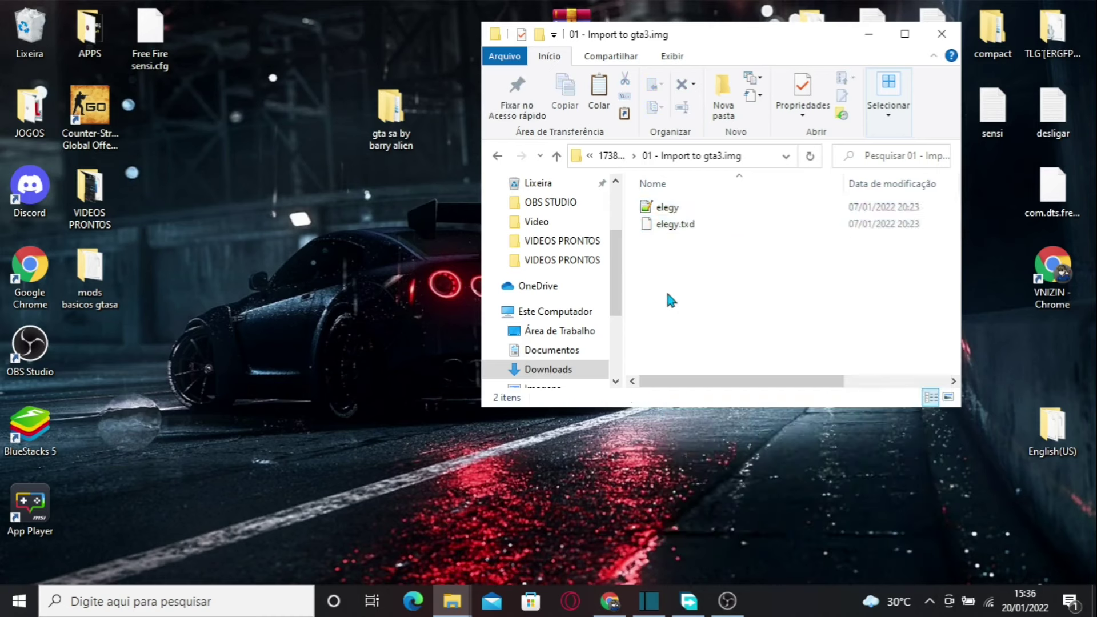
pyautogui.hotkey('alt', 'Left')
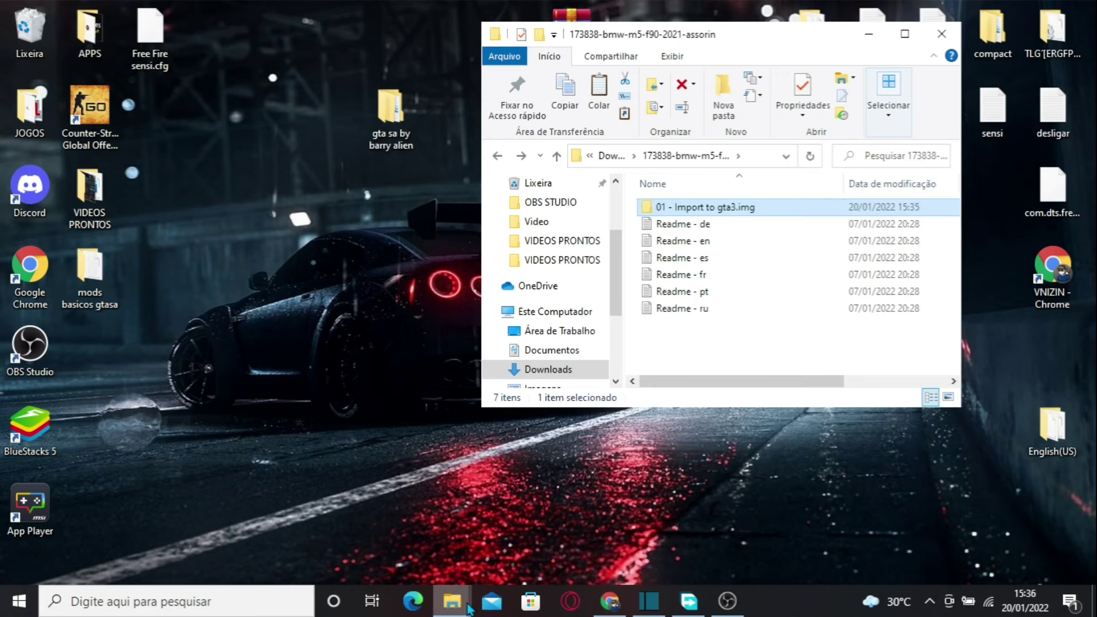
# Step: Open the modloader folder inside gta sa by barry alien's GTA Sanandreas folder in a second window beside the mod folder
pyautogui.moveTo(468, 607)
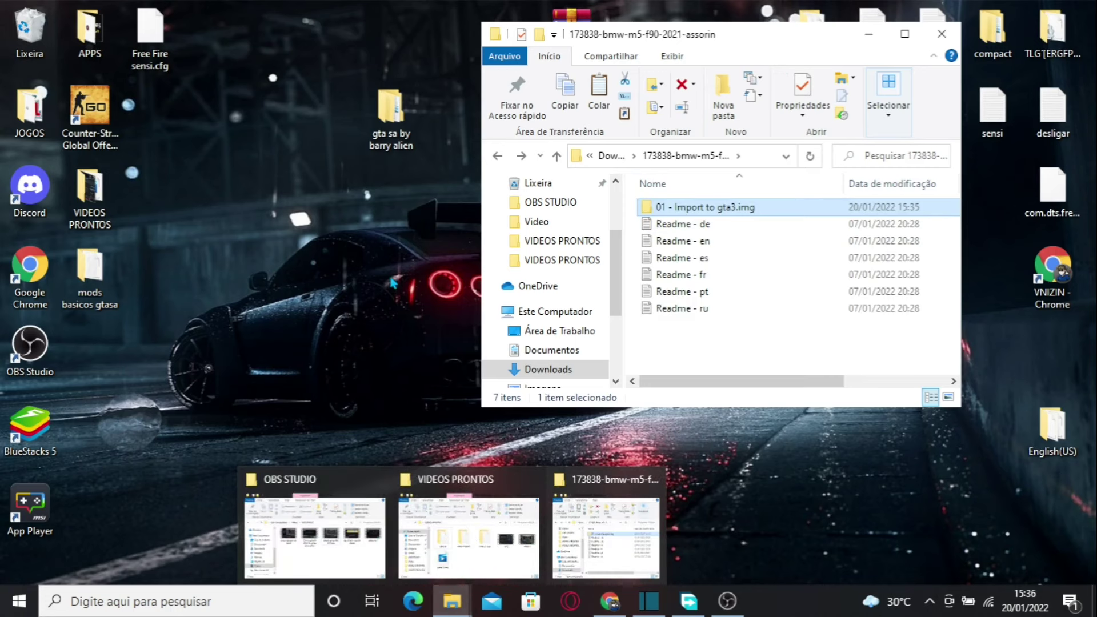
pyautogui.doubleClick(391, 114)
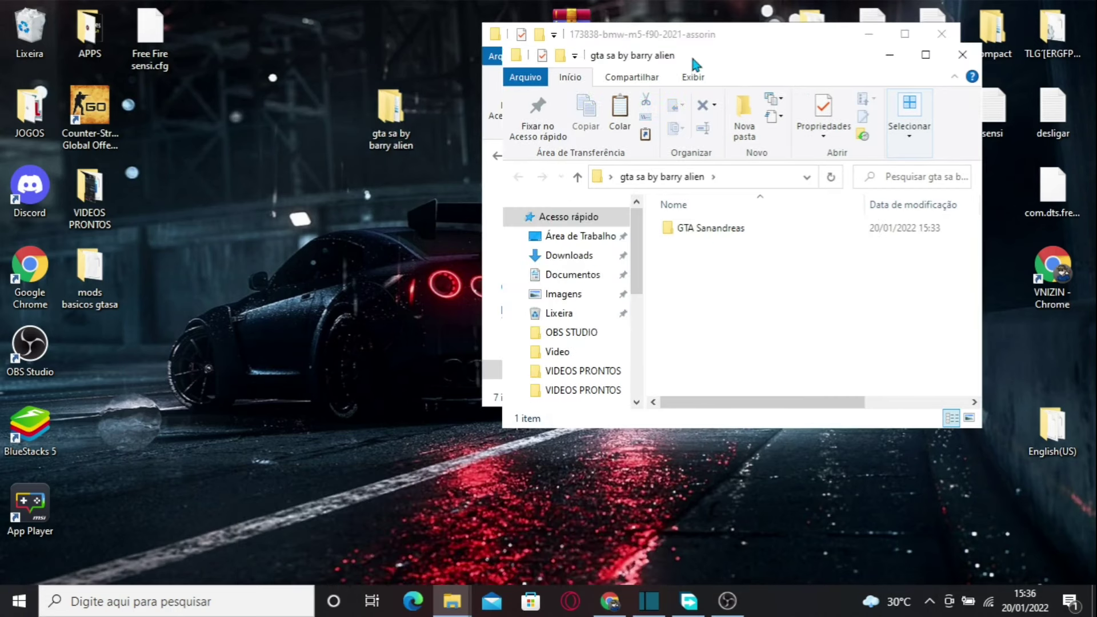
pyautogui.moveTo(694, 63); pyautogui.dragTo(181, 44)
pyautogui.doubleClick(308, 214)
pyautogui.scroll(-2, 268, 283)
pyautogui.scroll(2, 263, 284)
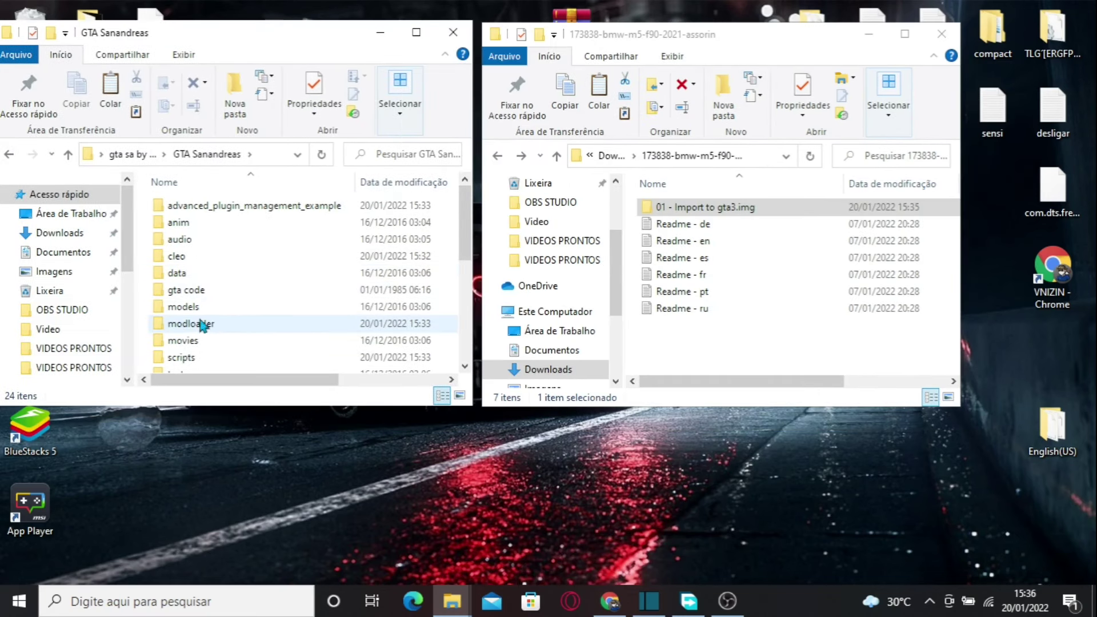
pyautogui.doubleClick(203, 325)
# Step: Create a new folder named carros in the game's modloader folder
pyautogui.rightClick(223, 291)
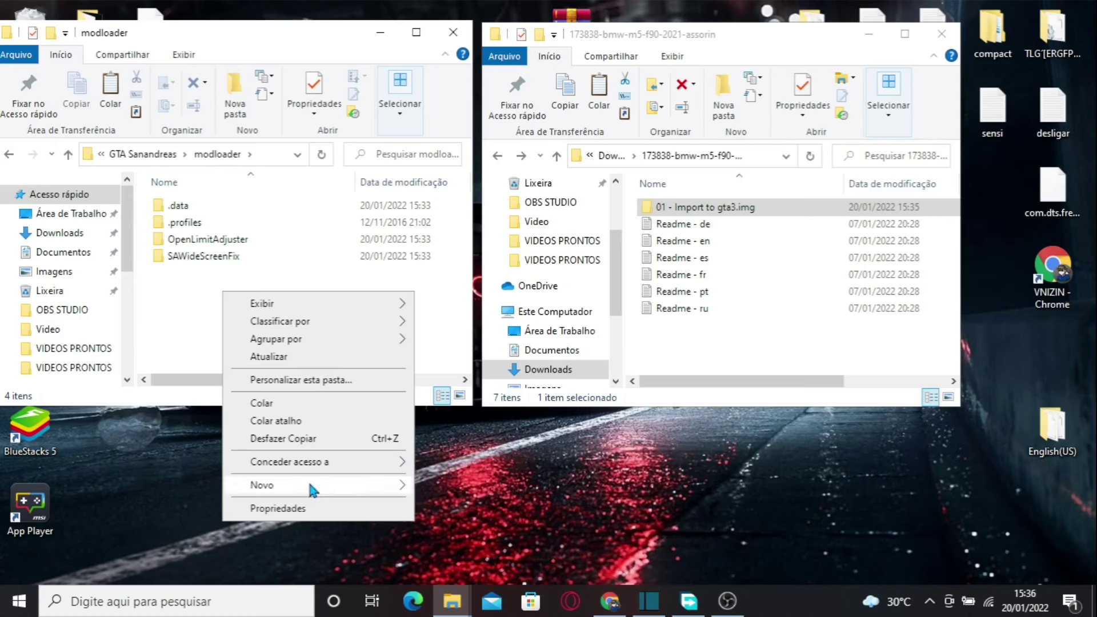
pyautogui.moveTo(307, 479)
pyautogui.click(437, 487)
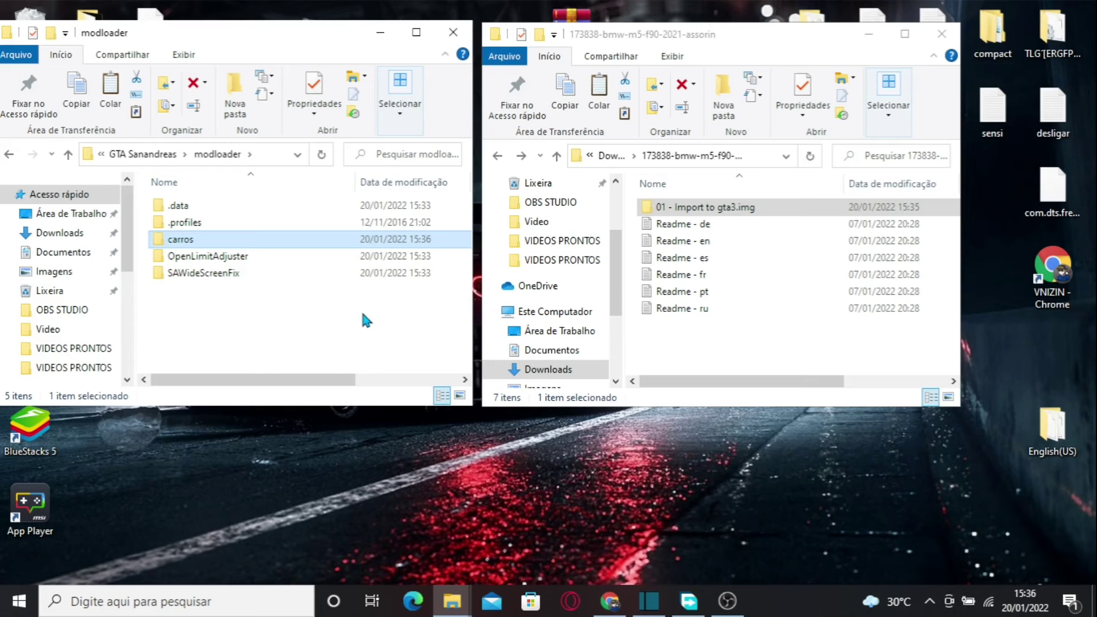
pyautogui.click(334, 336)
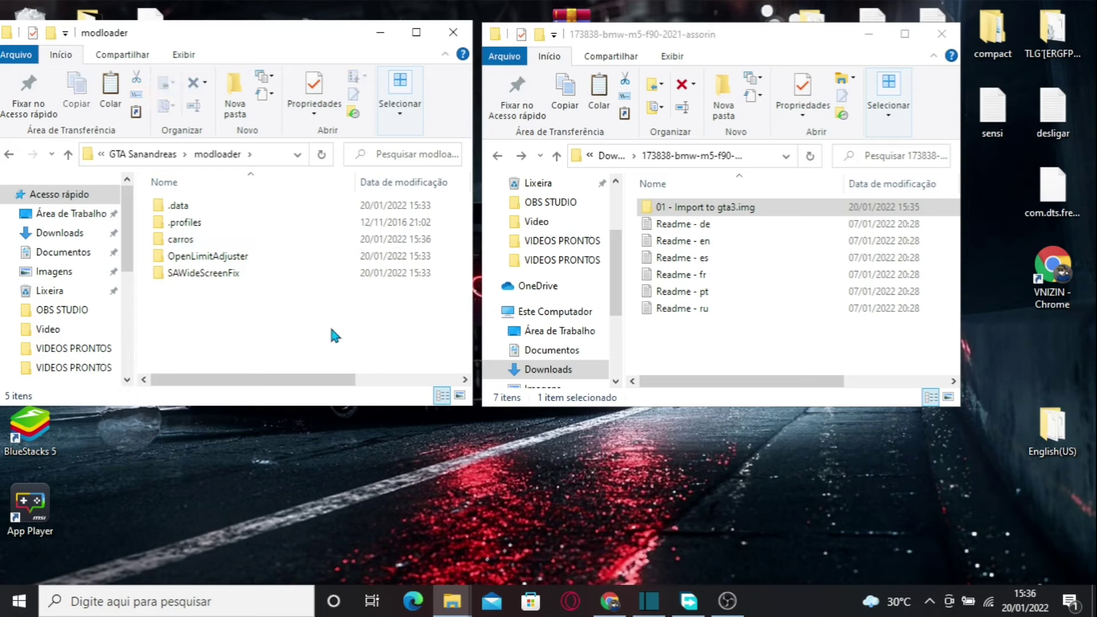
# Step: Copy both elegy files from the BMW mod's 01 - Import to gta3.img folder into the modloader's carros folder
pyautogui.doubleClick(682, 209)
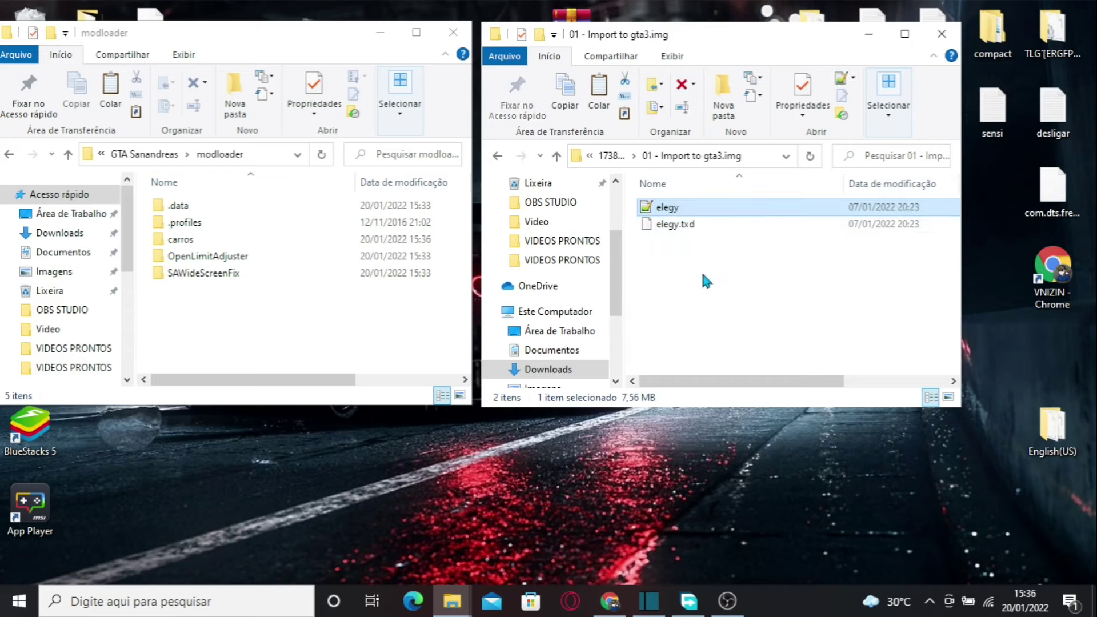
pyautogui.moveTo(703, 274); pyautogui.dragTo(664, 207)
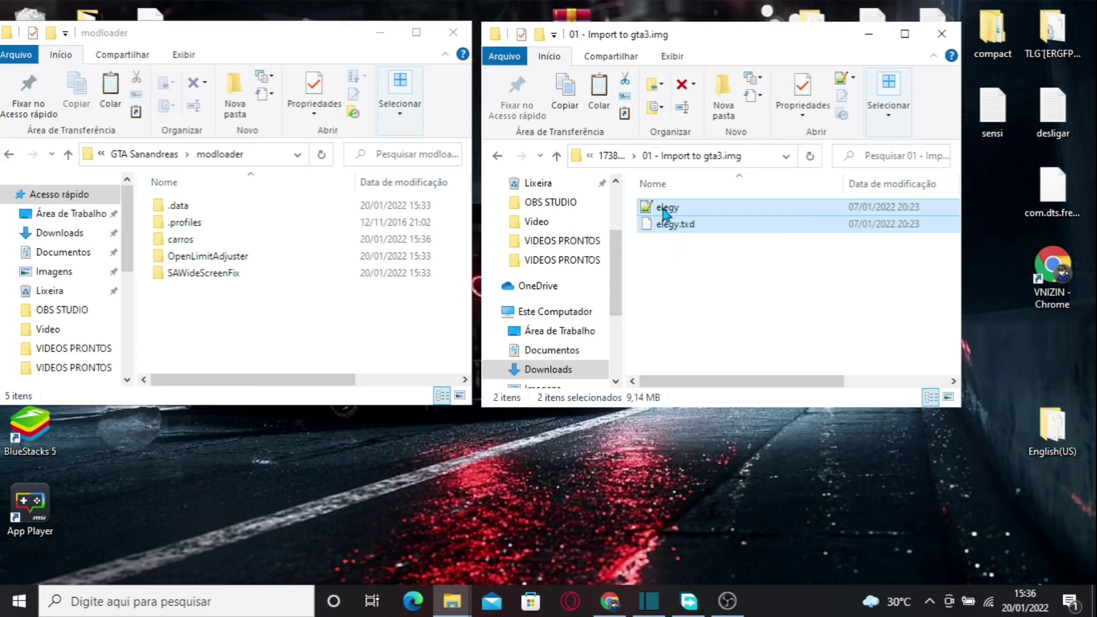
pyautogui.rightClick(662, 207)
pyautogui.click(705, 467)
pyautogui.doubleClick(180, 240)
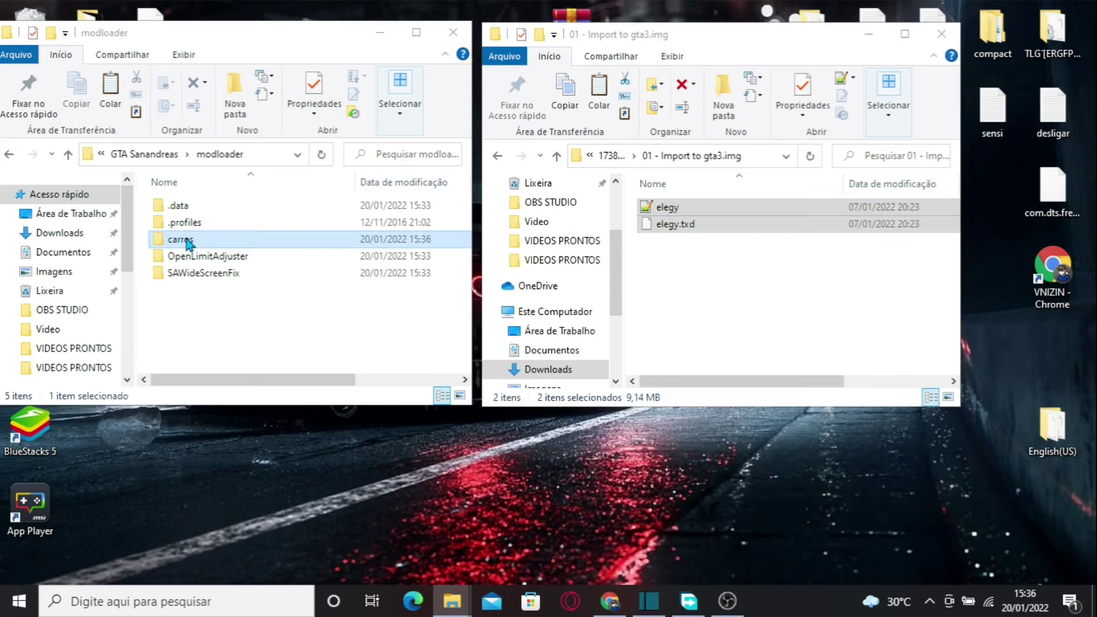
pyautogui.rightClick(246, 289)
pyautogui.click(331, 400)
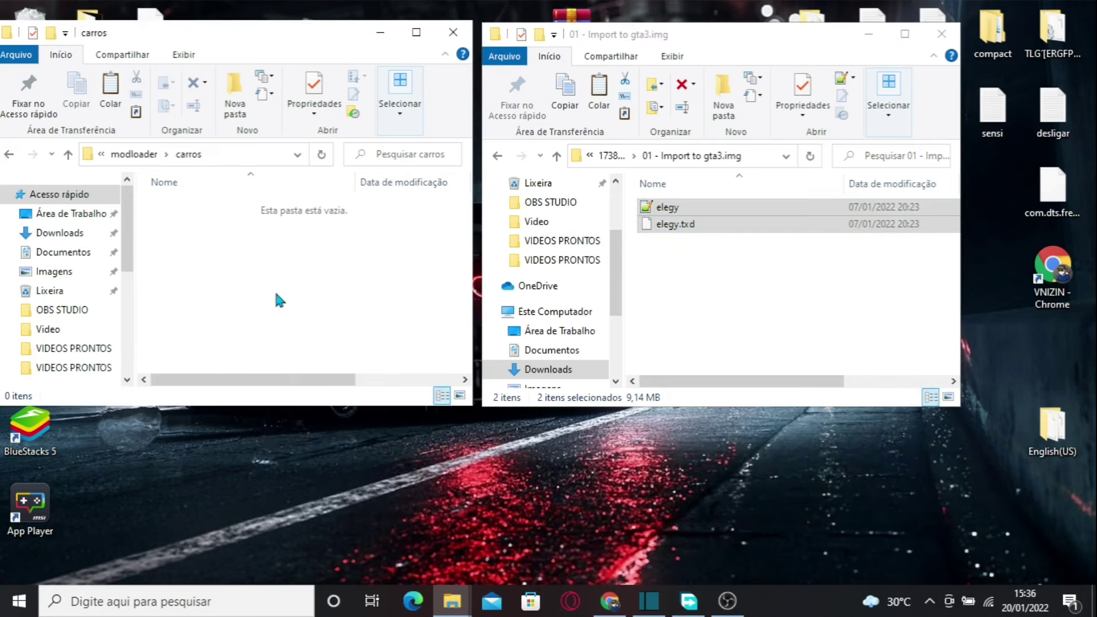
# Step: Go back to the modloader folder and create a new folder named motos in it
pyautogui.hotkey('alt', 'Left')
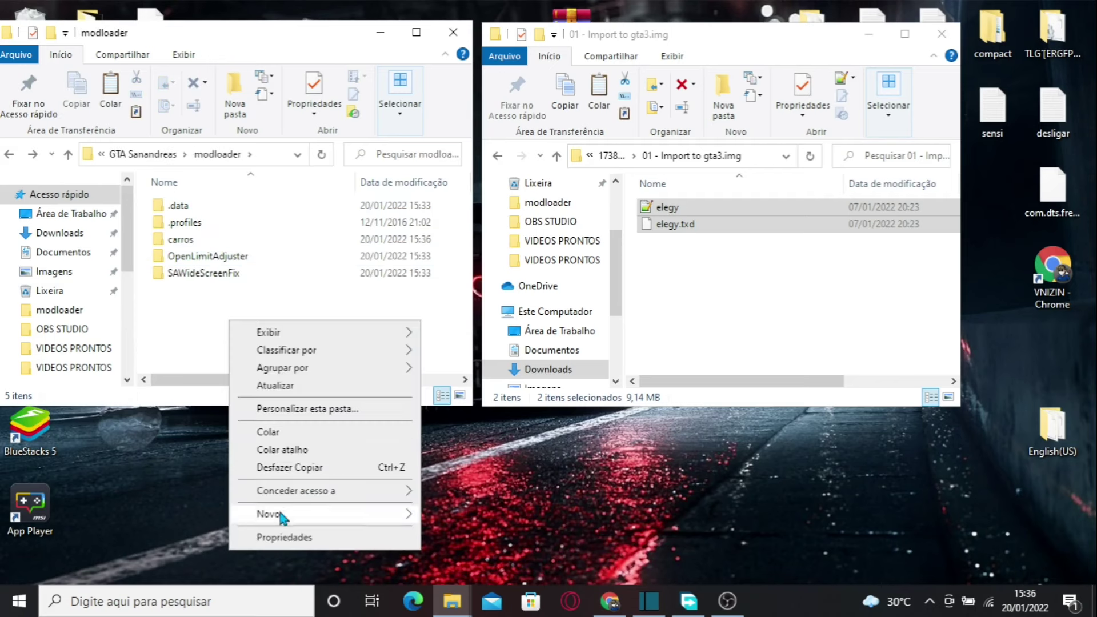
pyautogui.moveTo(282, 516)
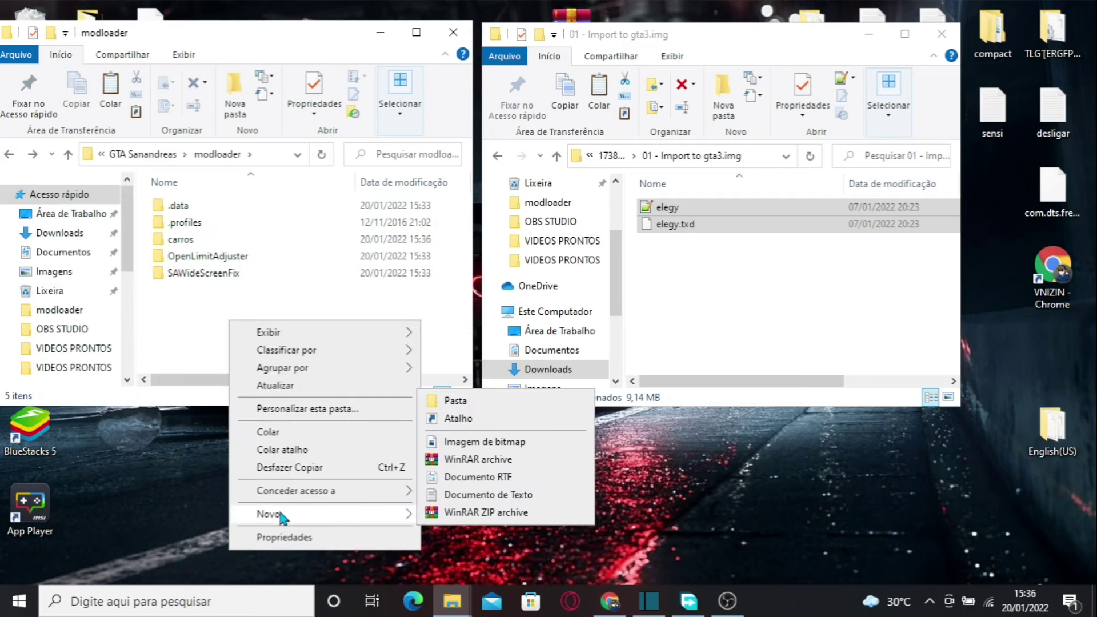
pyautogui.click(465, 405)
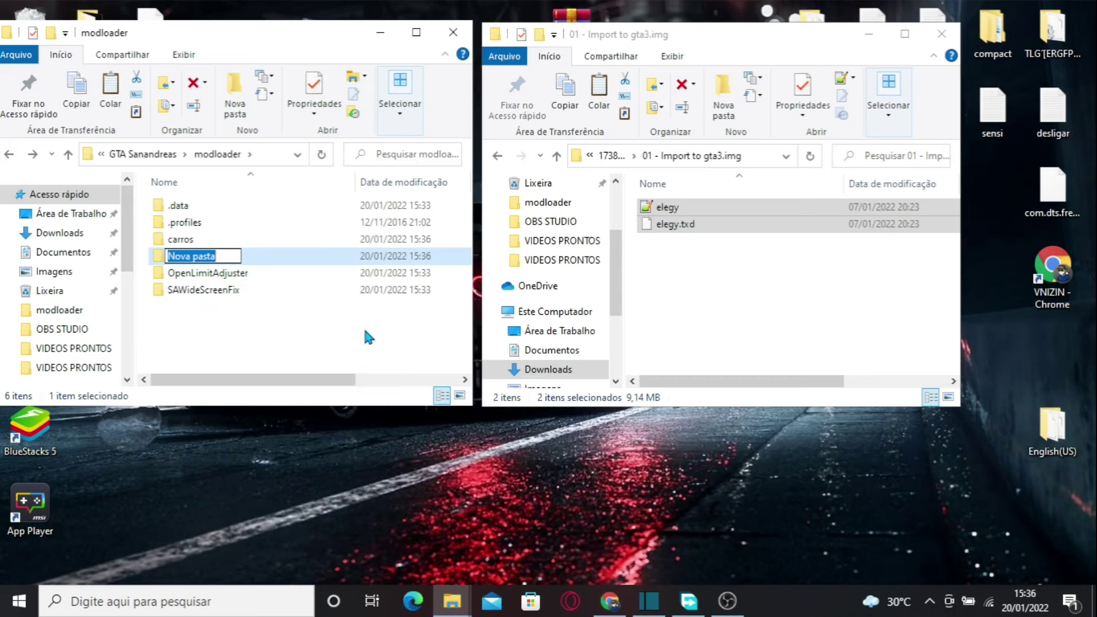
pyautogui.write('motos')
pyautogui.click(267, 331)
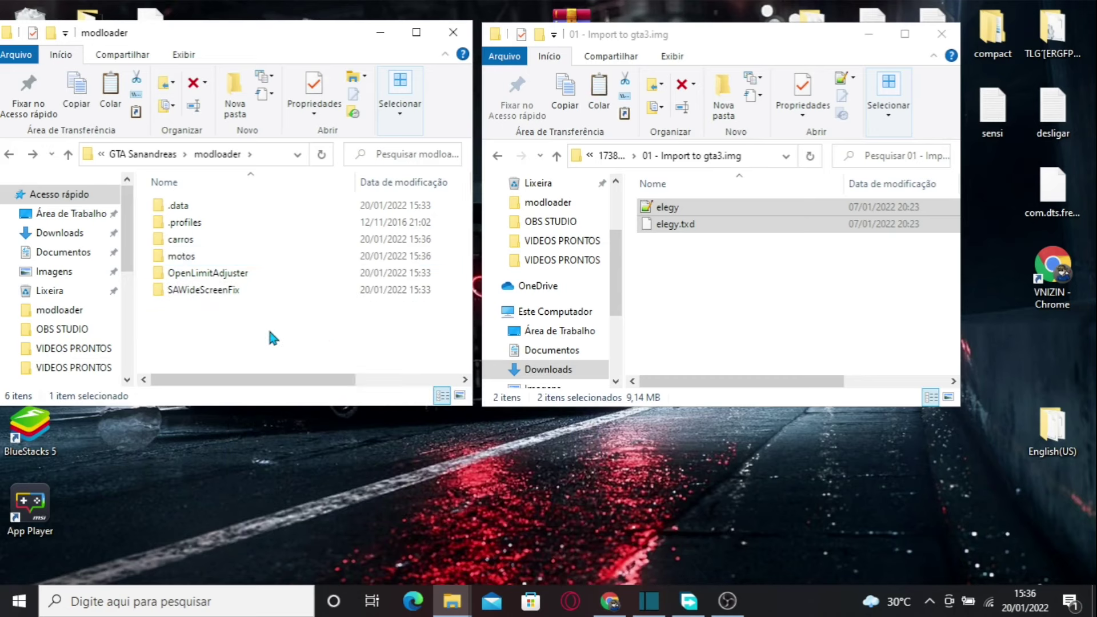
# Step: Switch to Chrome, browse the GTA San Andreas Motos section of gtaall.com.br and open the Honda CB1000R v2.0 mod page
pyautogui.click(612, 601)
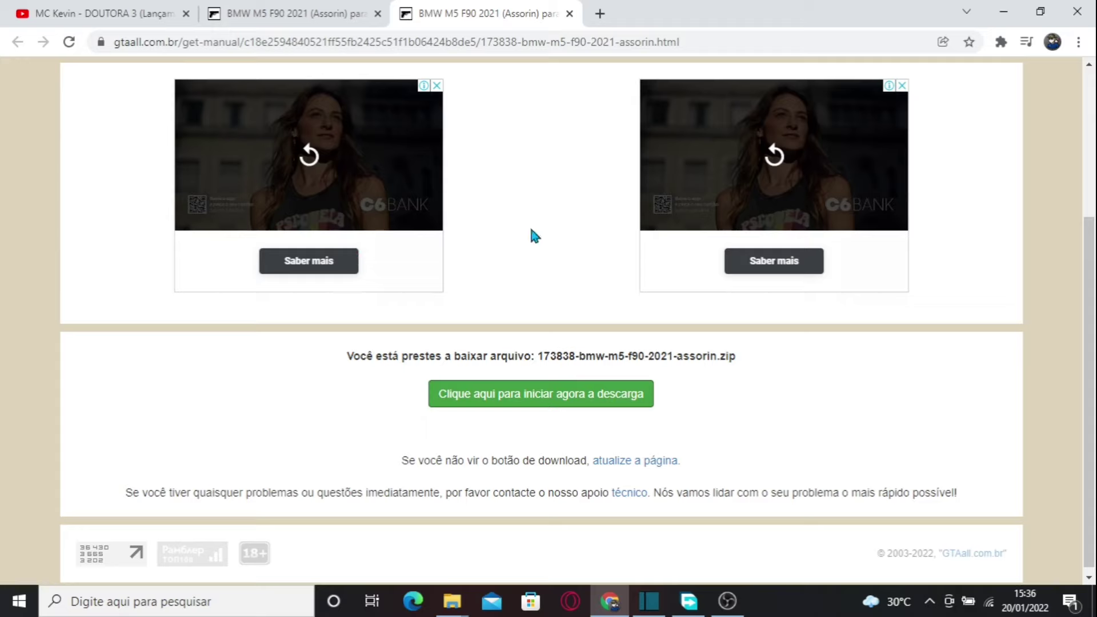
pyautogui.click(360, 12)
pyautogui.scroll(8, 554, 311)
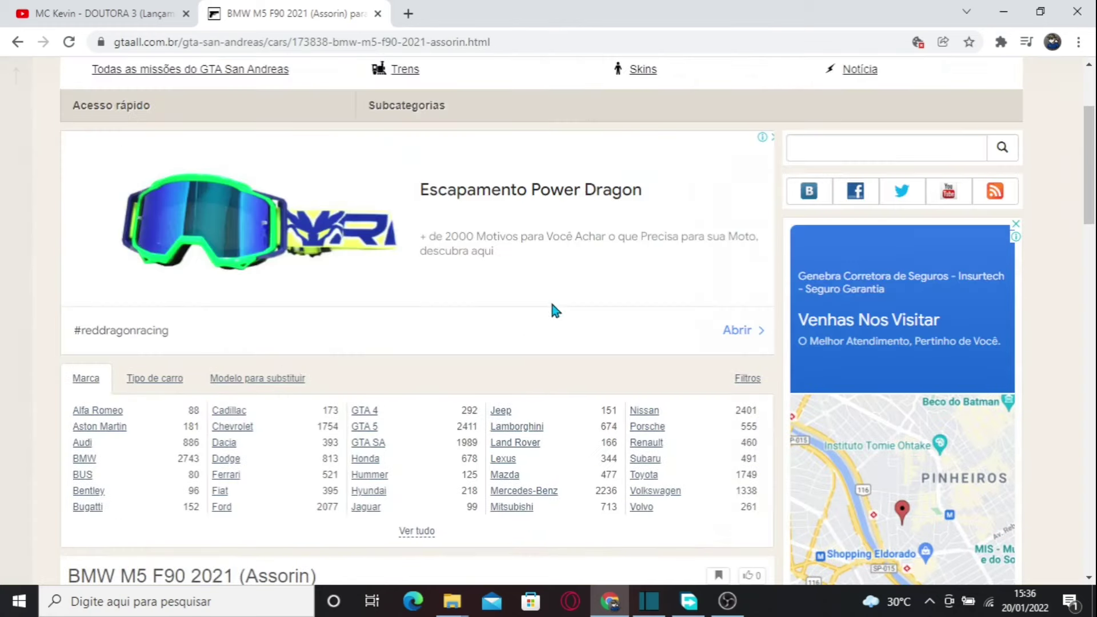
pyautogui.click(410, 147)
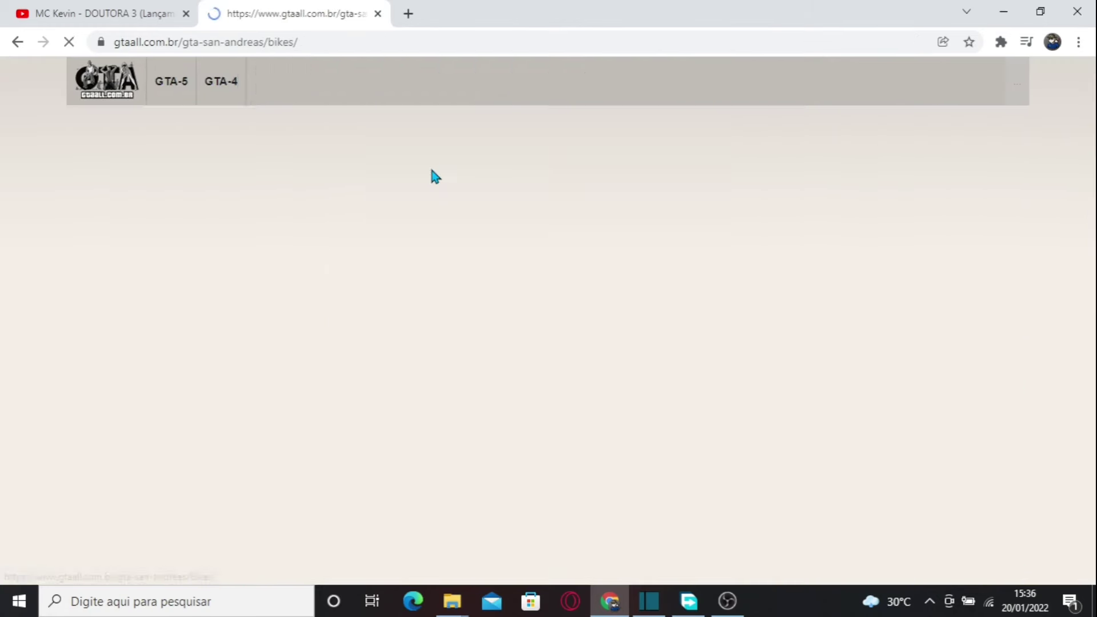
pyautogui.scroll(-6, 392, 309)
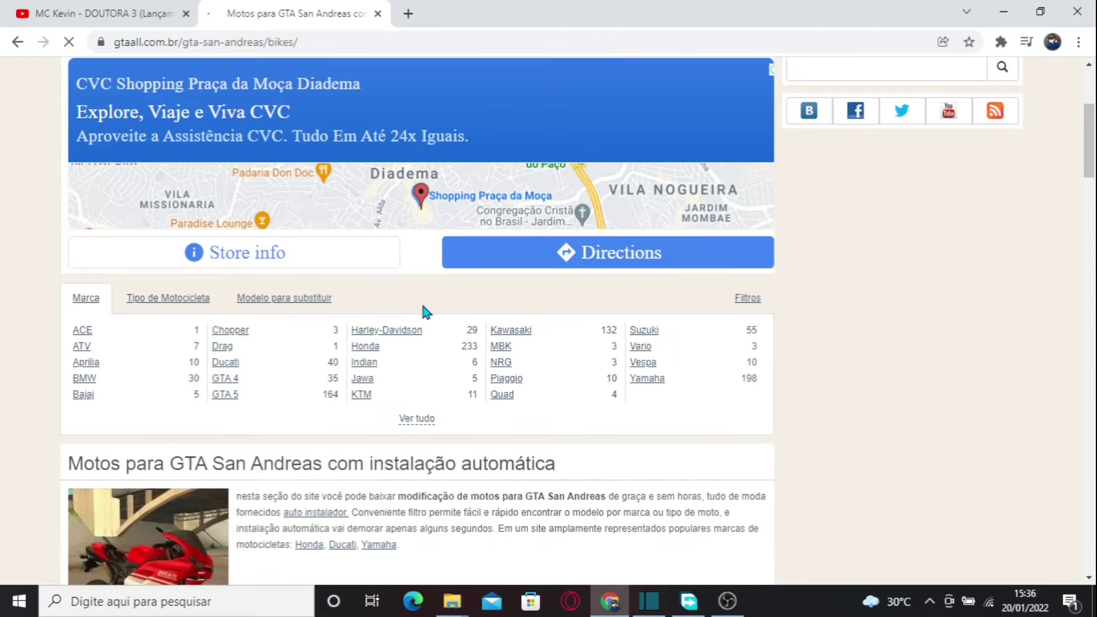
pyautogui.scroll(-8, 342, 240)
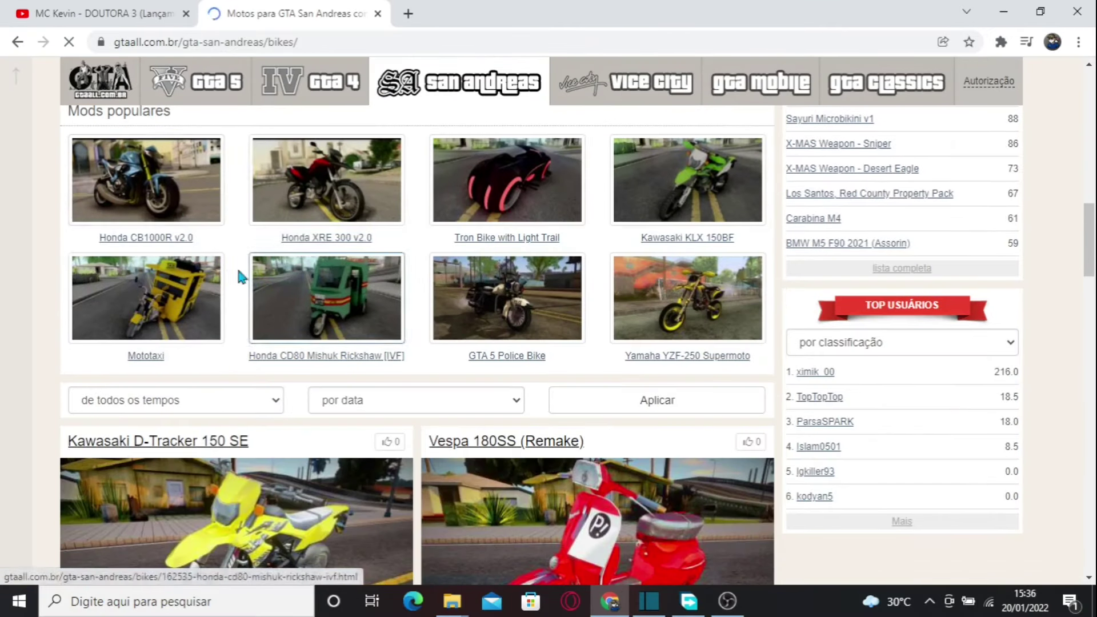
pyautogui.click(186, 237)
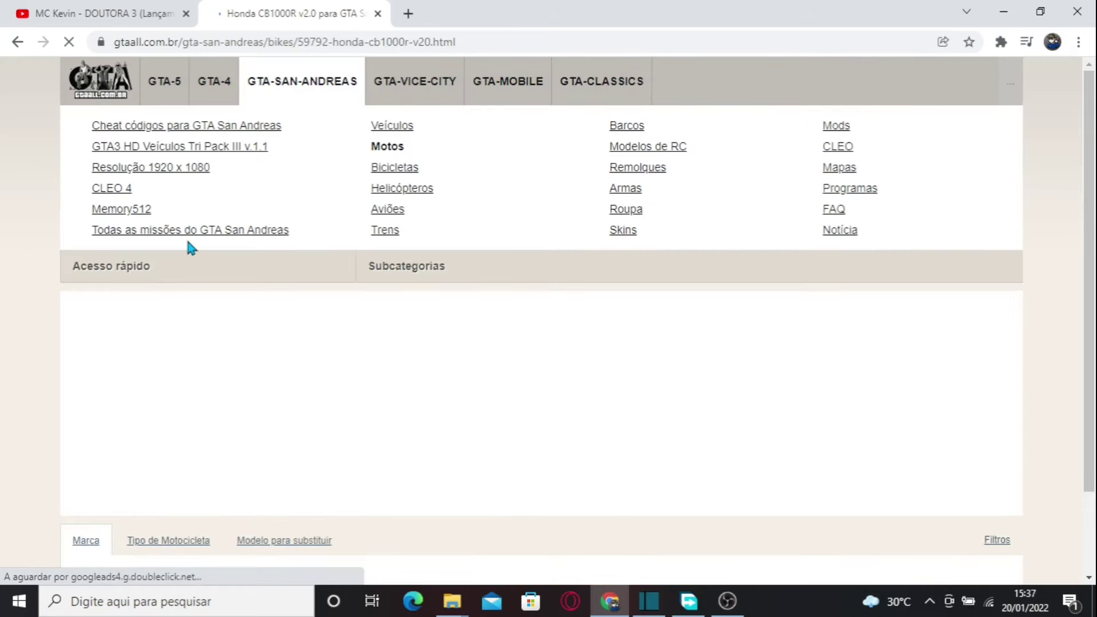
# Step: Open the Honda CB1000R v2.0 zip download without installer in a new browser tab
pyautogui.scroll(-8, 349, 298)
pyautogui.scroll(-5, 349, 298)
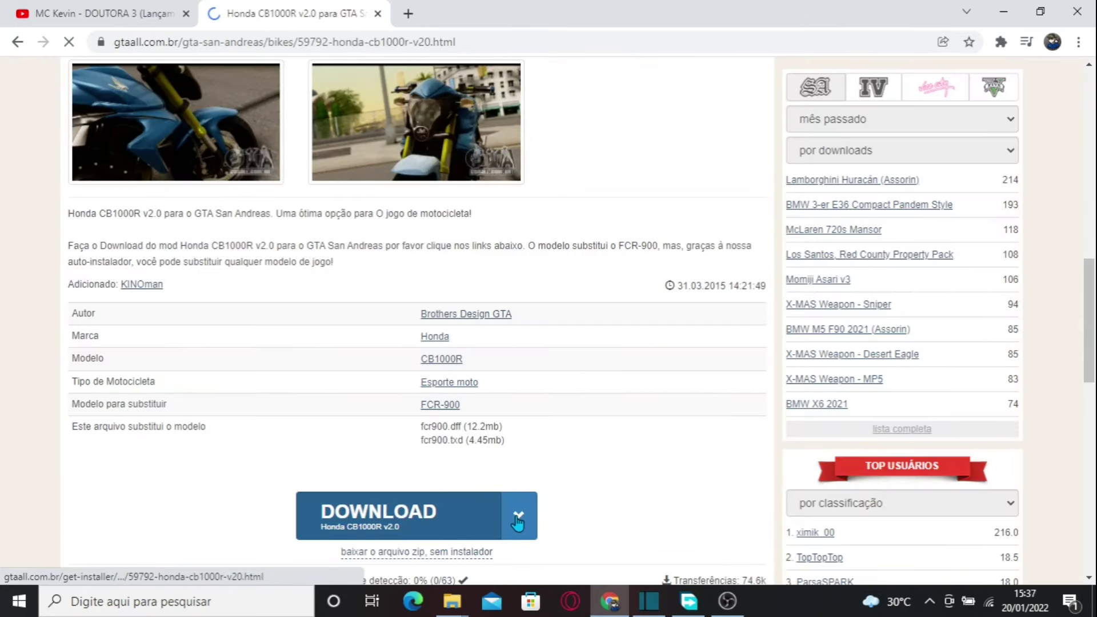
pyautogui.scroll(-1, 517, 521)
pyautogui.rightClick(431, 470)
pyautogui.click(480, 321)
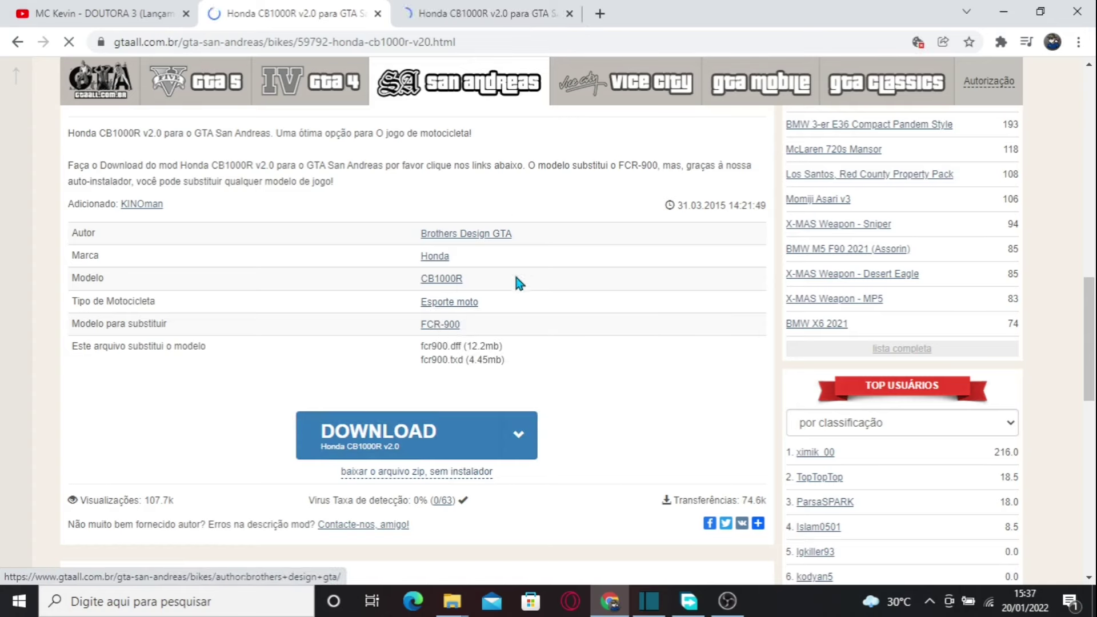
# Step: Look over the Honda CB1000R v2.0 pictures, check its download tab and download the mod
pyautogui.scroll(10, 625, 326)
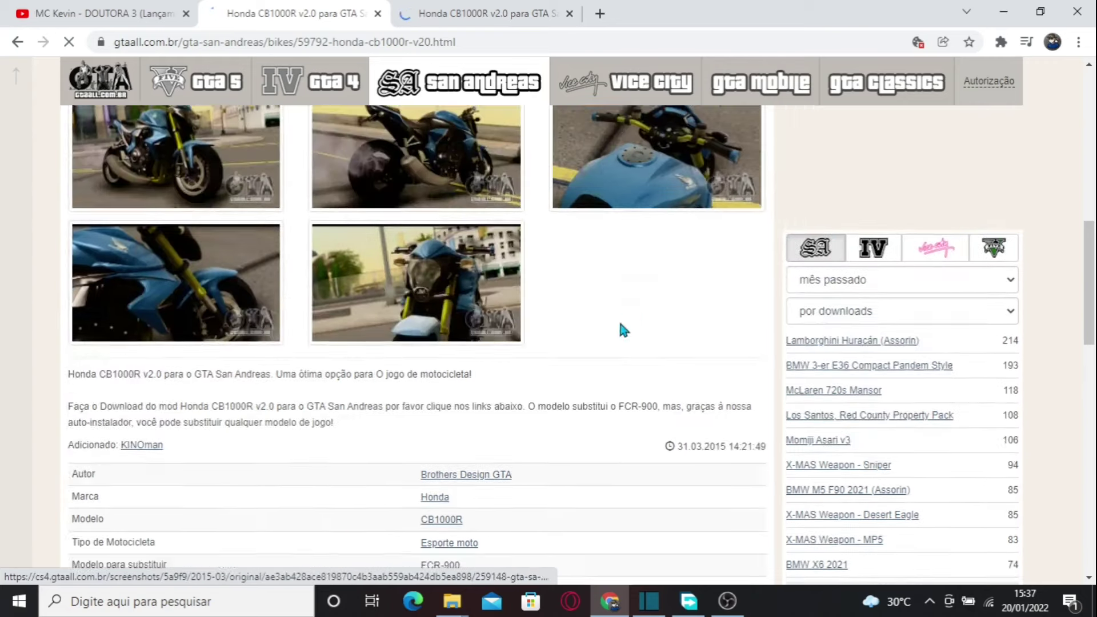
pyautogui.scroll(-5, 373, 256)
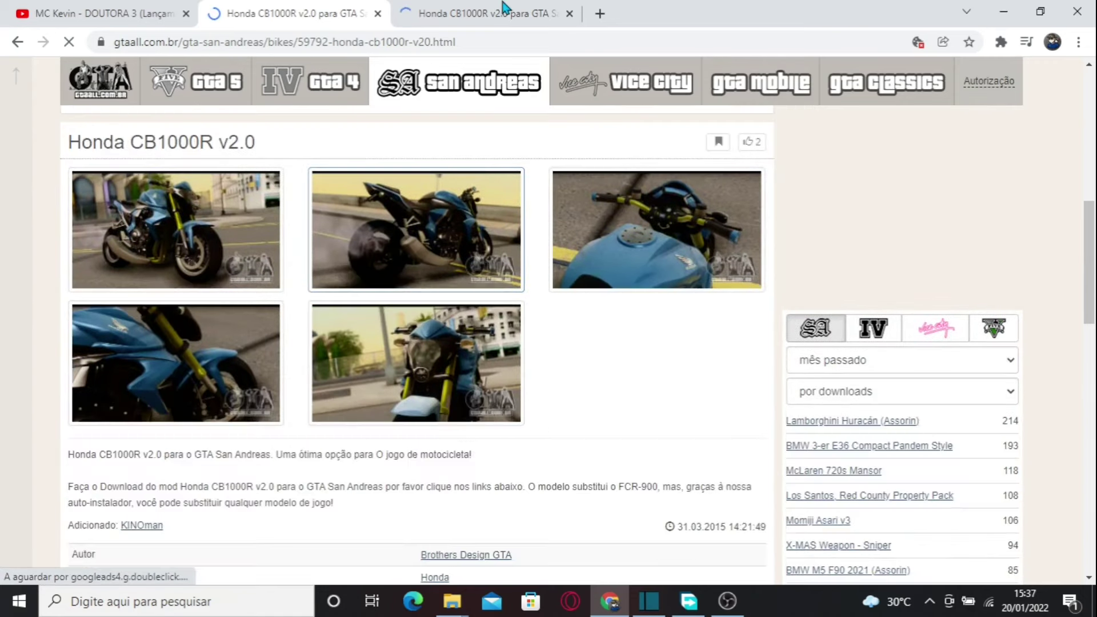
pyautogui.hotkey('ctrl', 'Tab')
pyautogui.scroll(-4, 714, 440)
pyautogui.click(280, 8)
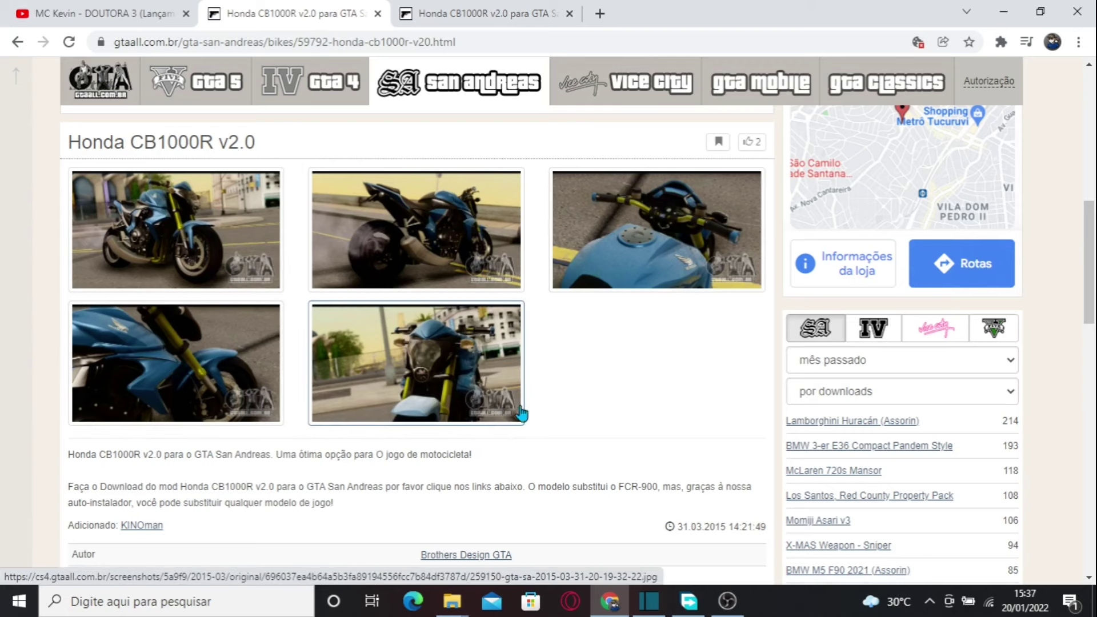
pyautogui.scroll(-4, 521, 412)
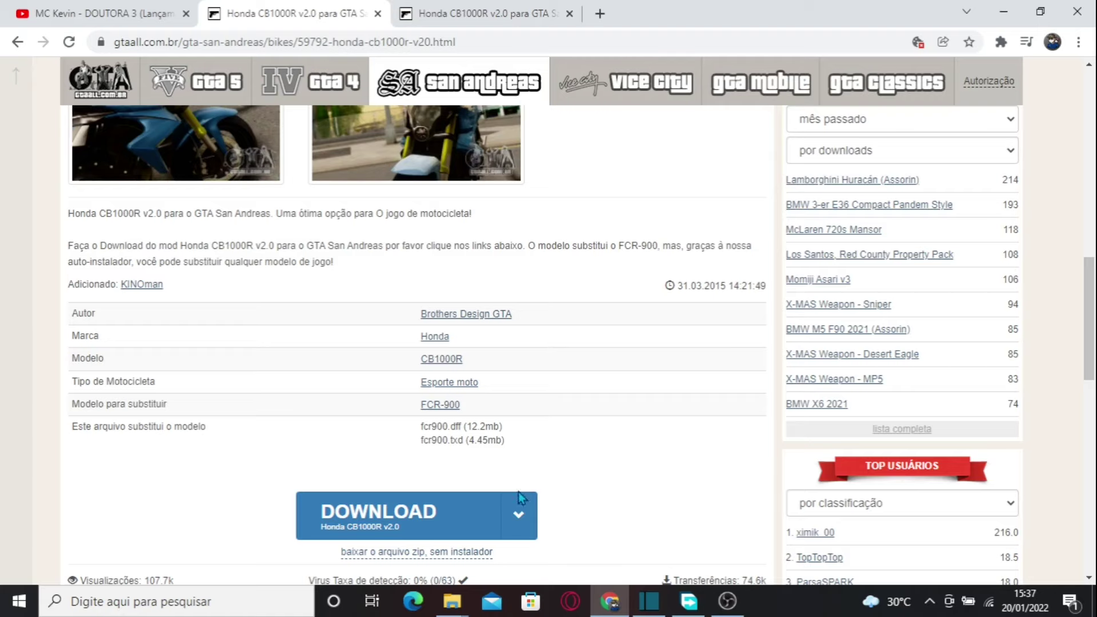
pyautogui.click(400, 514)
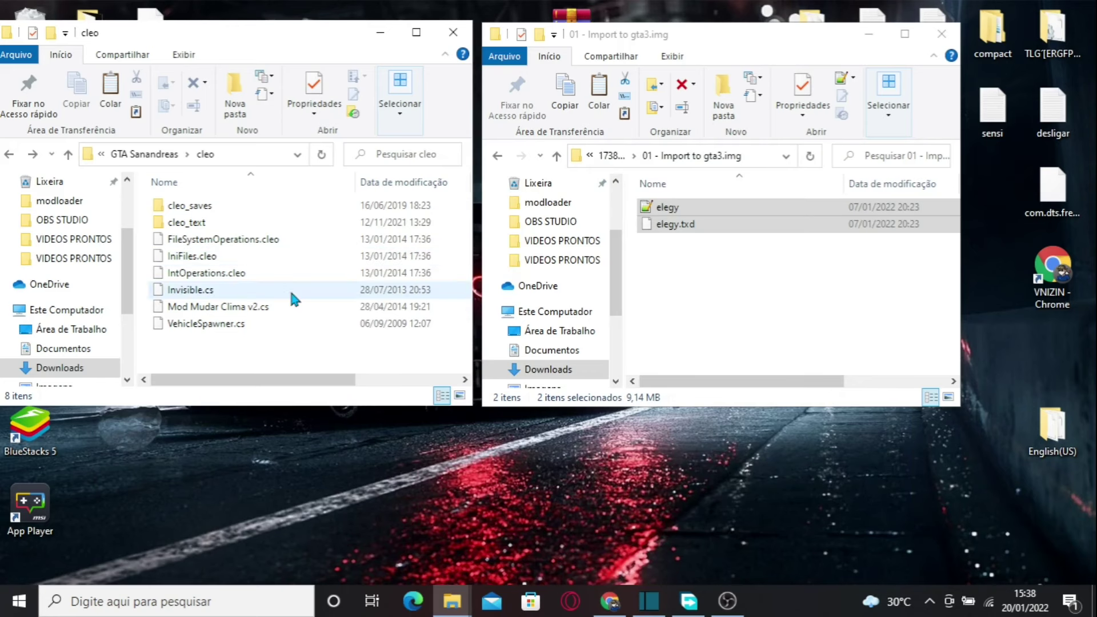
# Step: Look through the Downloads folder for the downloaded Honda CB1000R archive
pyautogui.click(728, 293)
pyautogui.click(548, 369)
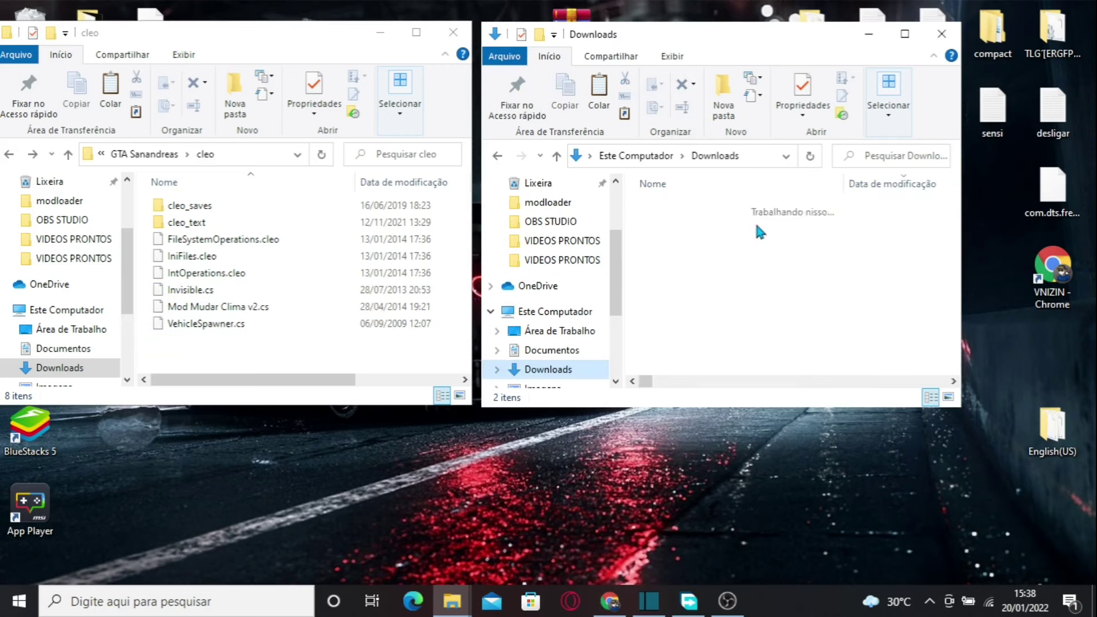
pyautogui.click(693, 274)
pyautogui.rightClick(692, 272)
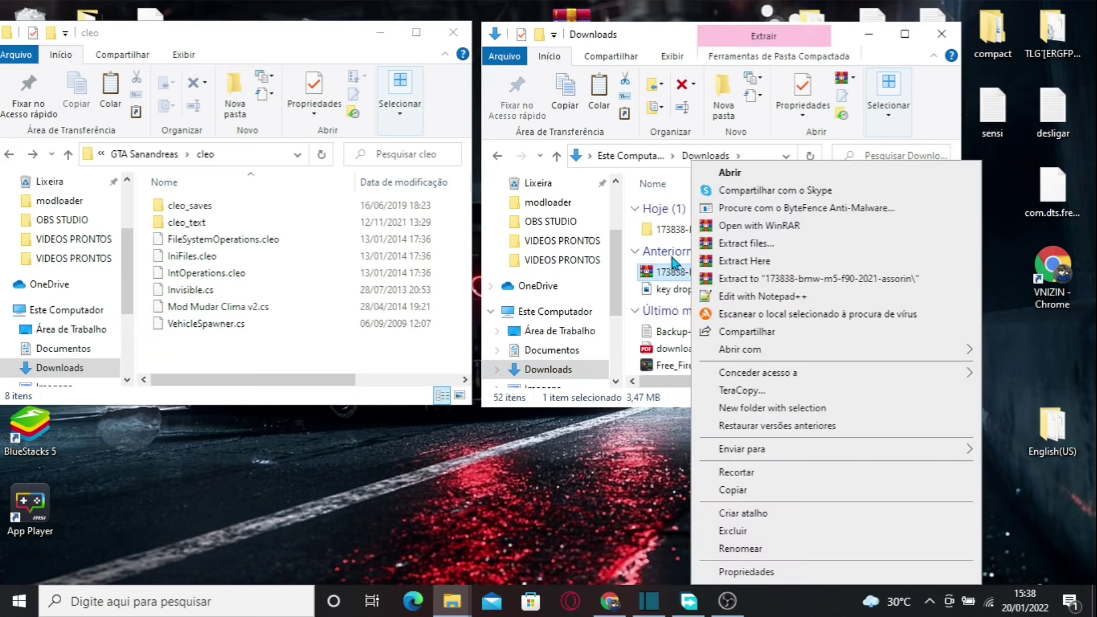
pyautogui.click(677, 250)
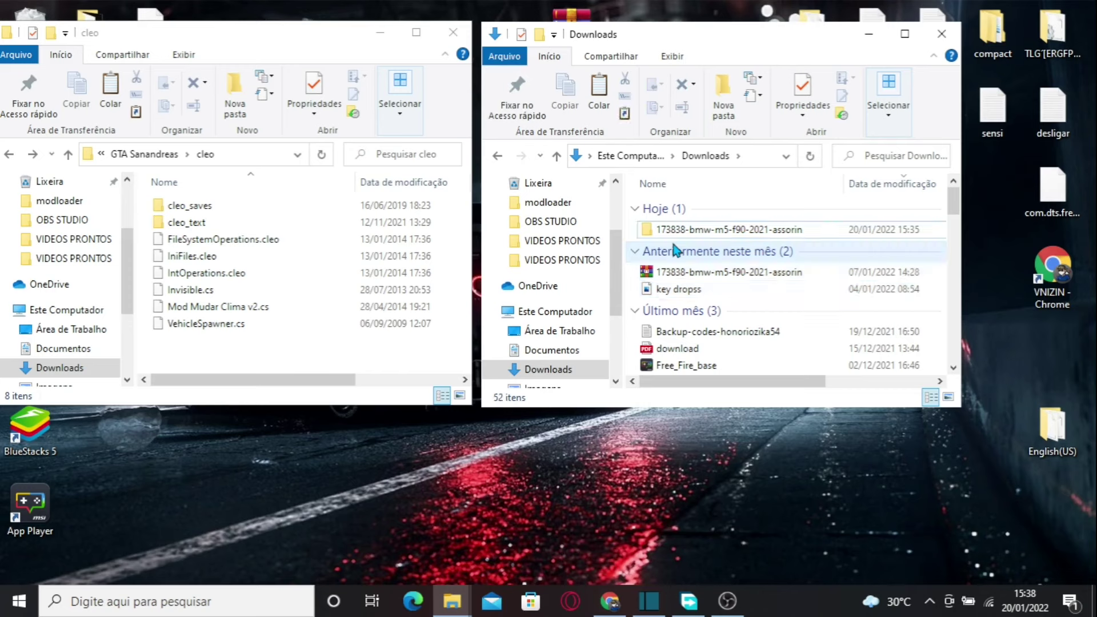
pyautogui.click(642, 213)
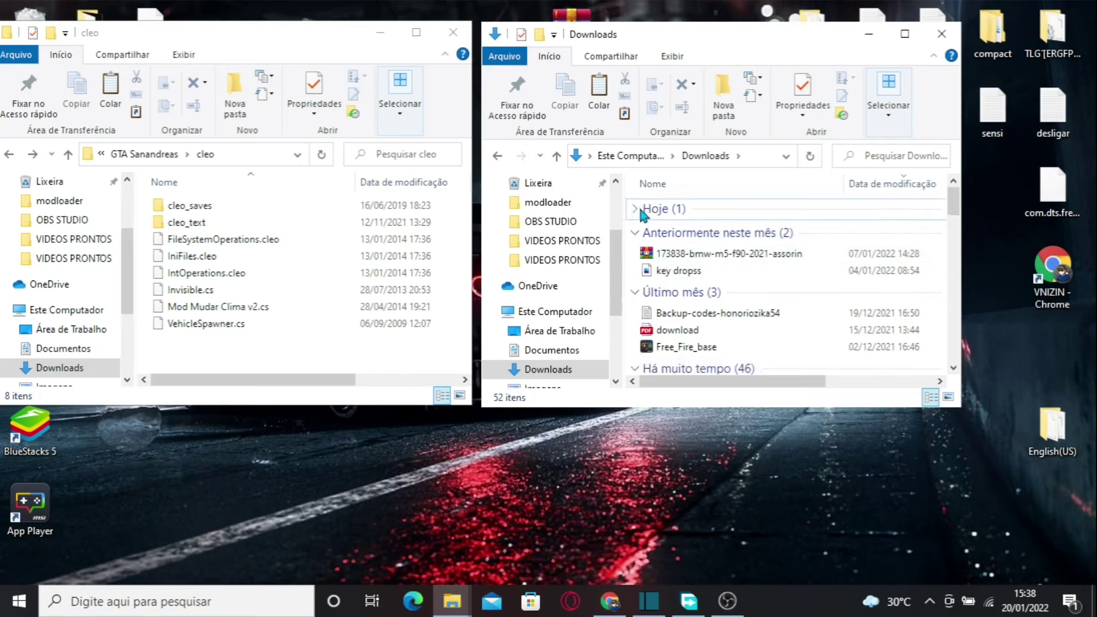
pyautogui.click(640, 212)
pyautogui.scroll(-5, 694, 283)
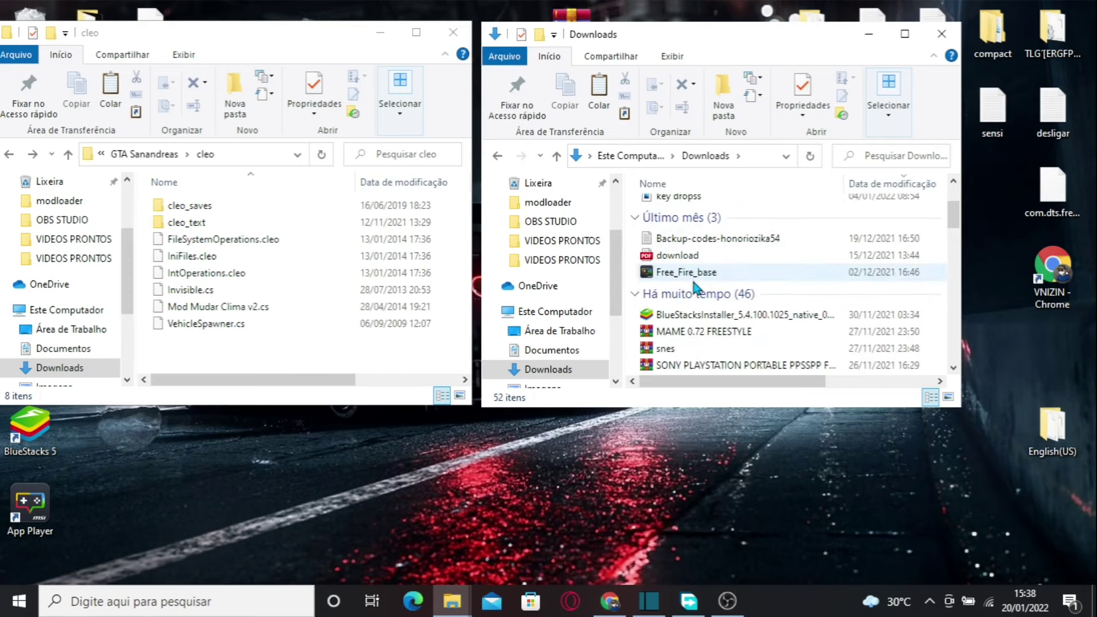
# Step: Switch to Free Download Manager, show 59792-honda-cb1000r-v20.zip in its folder and close the download manager
pyautogui.click(678, 610)
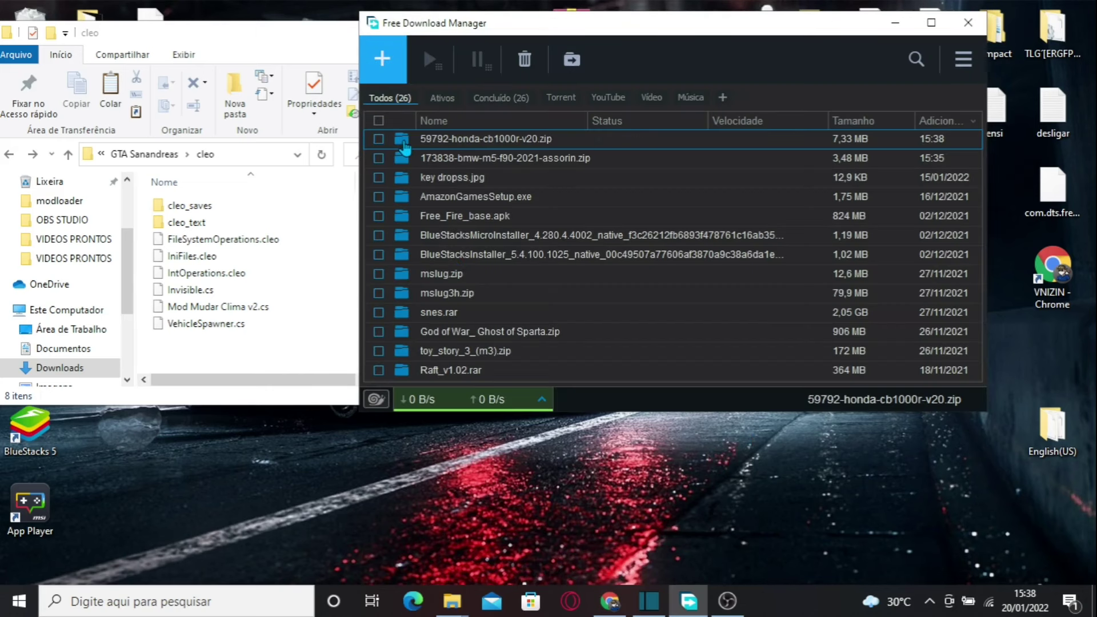
pyautogui.click(403, 143)
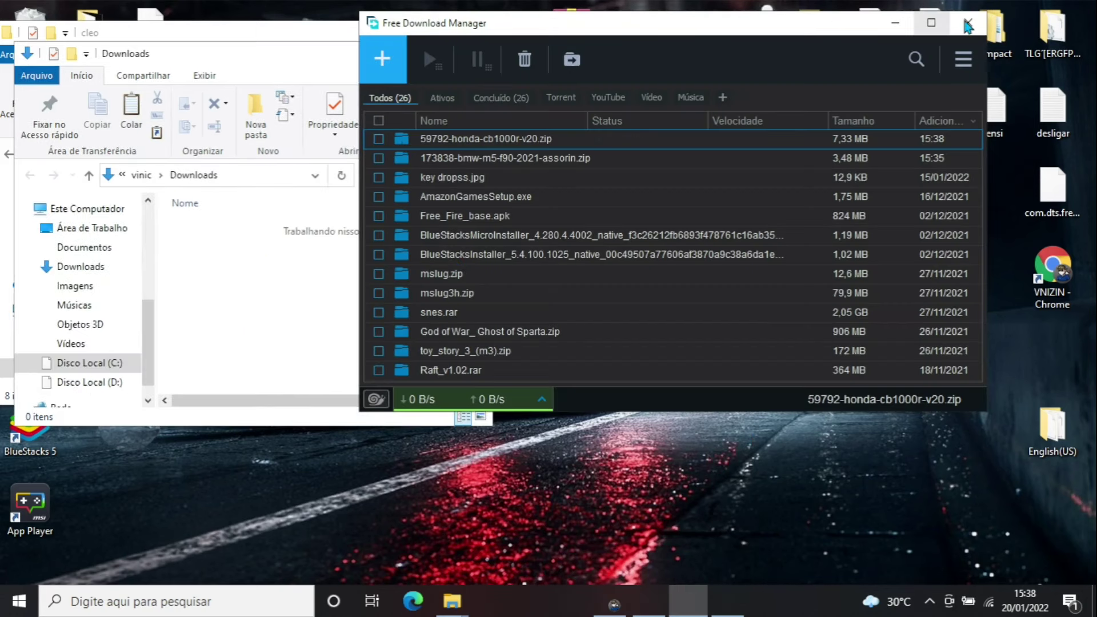
pyautogui.click(967, 26)
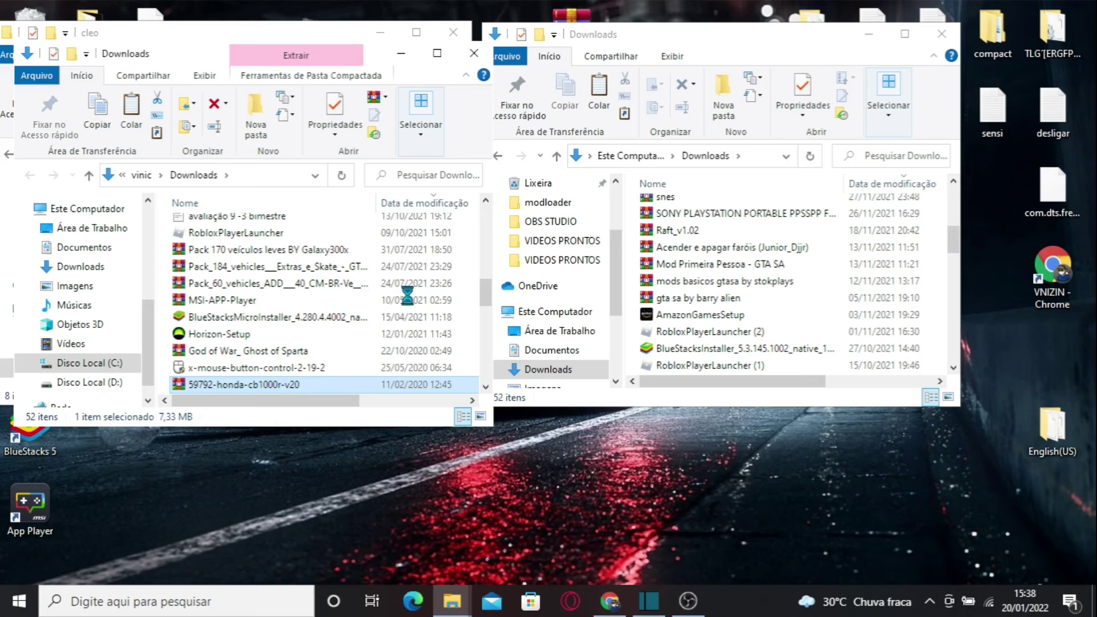
# Step: Extract the 59792-honda-cb1000r-v20 archive into its own folder within Downloads and open that folder
pyautogui.rightClick(265, 384)
pyautogui.click(421, 279)
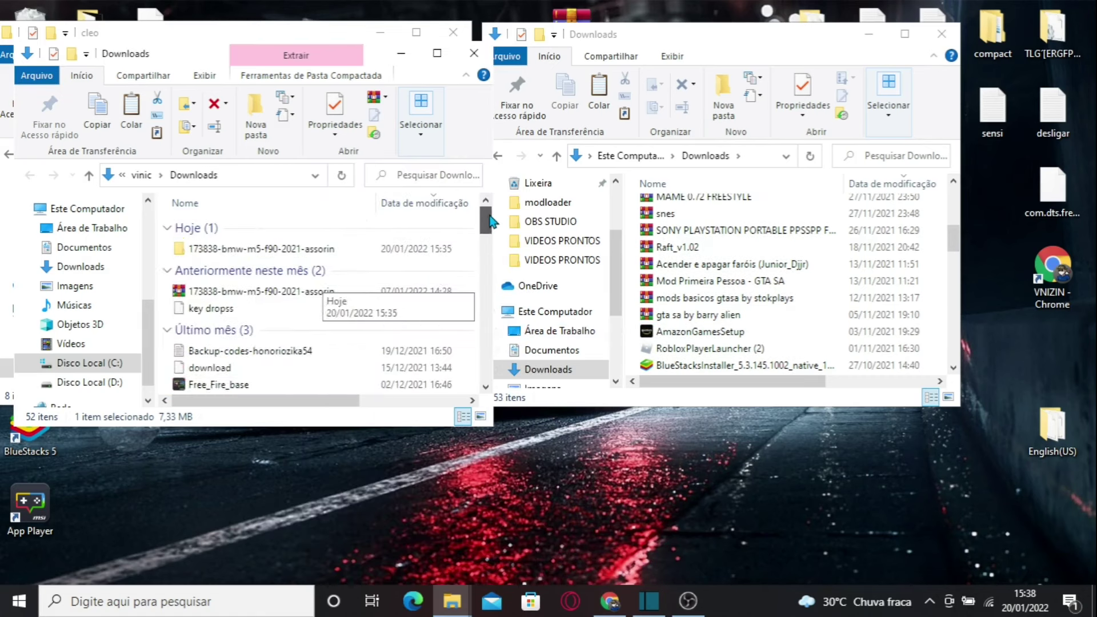
pyautogui.click(269, 250)
pyautogui.doubleClick(269, 251)
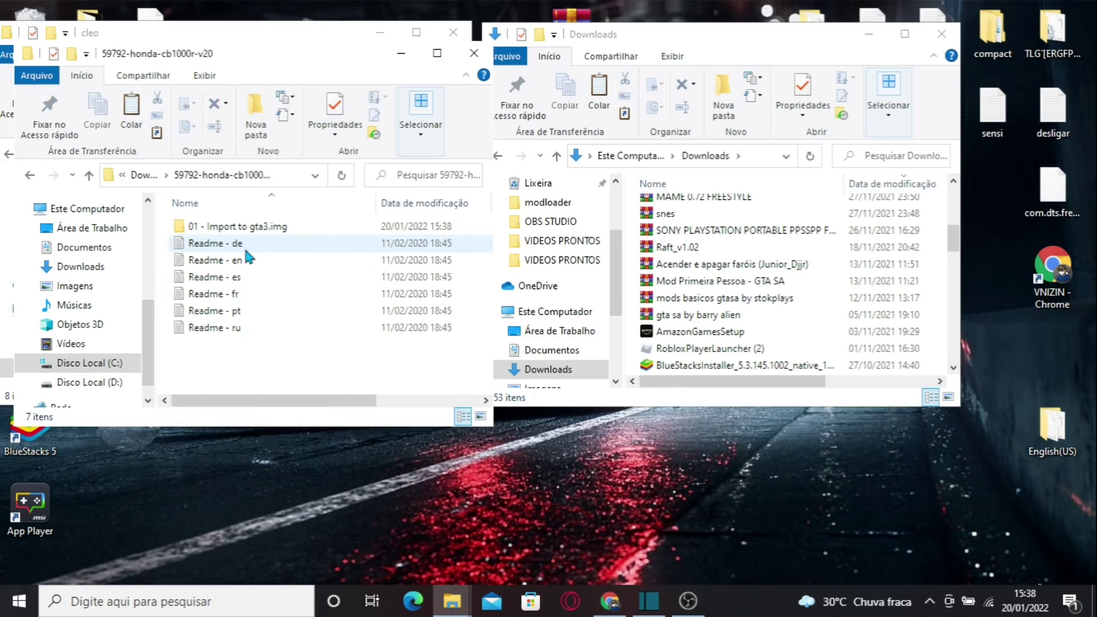
# Step: Copy both fcr900 files from the 01 - Import to gta3.img folder to the clipboard
pyautogui.doubleClick(240, 228)
pyautogui.moveTo(237, 286); pyautogui.dragTo(206, 226)
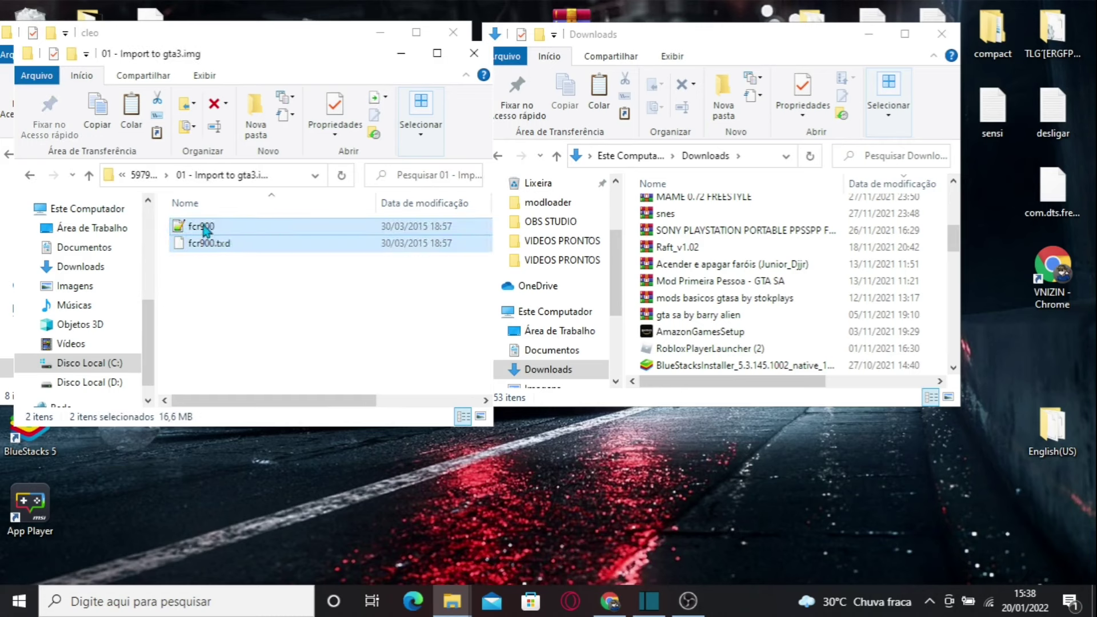
pyautogui.rightClick(203, 225)
pyautogui.click(260, 484)
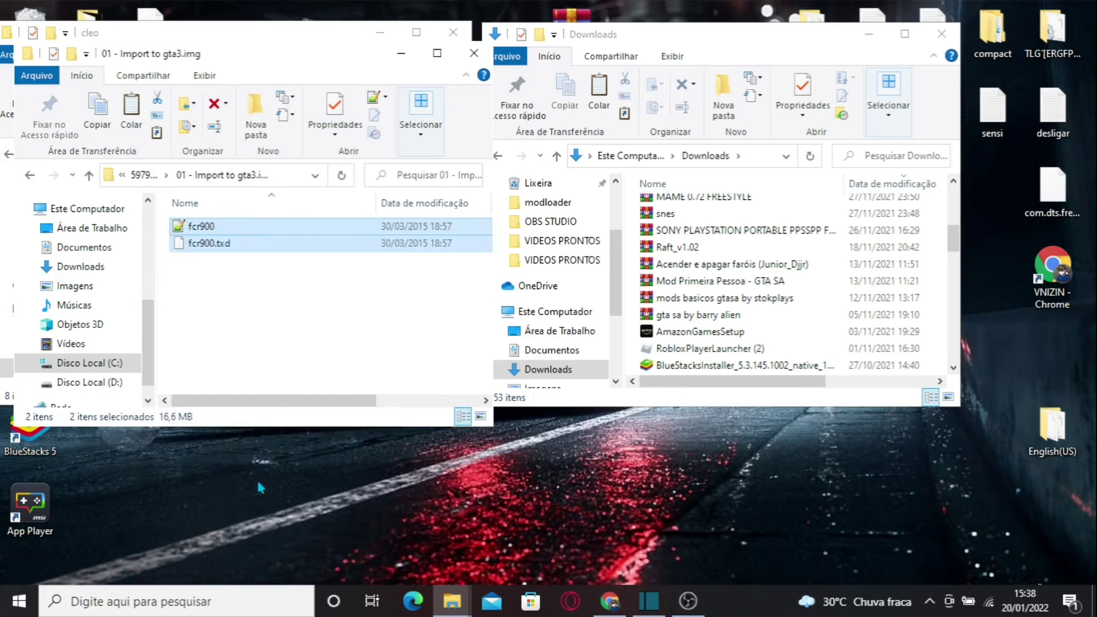
# Step: Close the bike mod window, go up to the GTA Sanandreas folder, minimize Downloads and move the game window clear of the desktop icons
pyautogui.click(472, 56)
pyautogui.press('BackSpace')
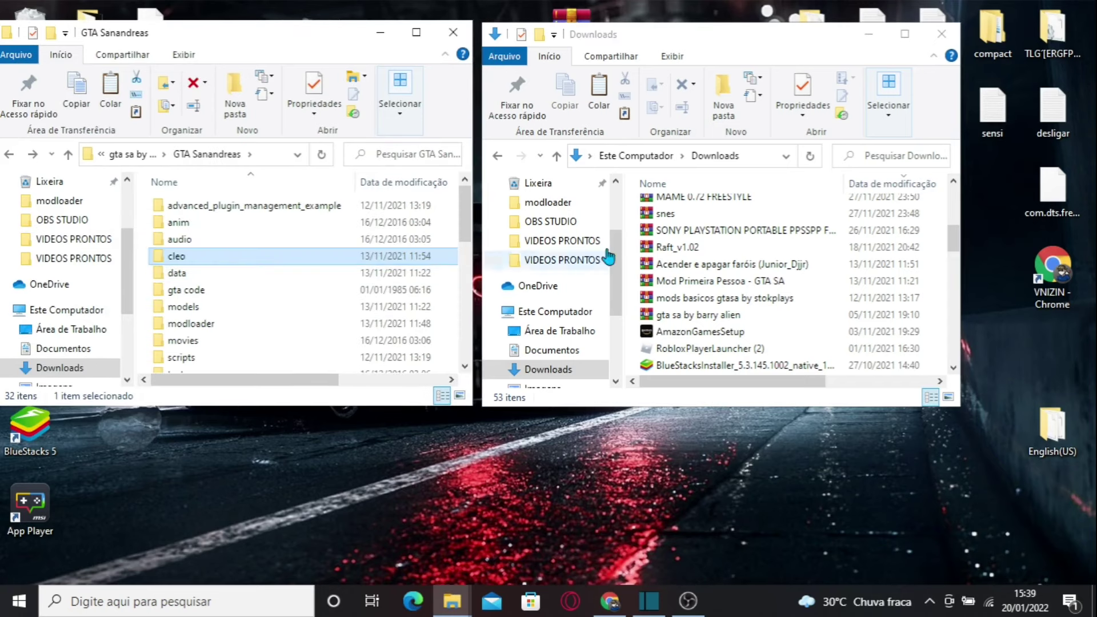
pyautogui.click(867, 34)
pyautogui.moveTo(274, 40); pyautogui.dragTo(628, 39)
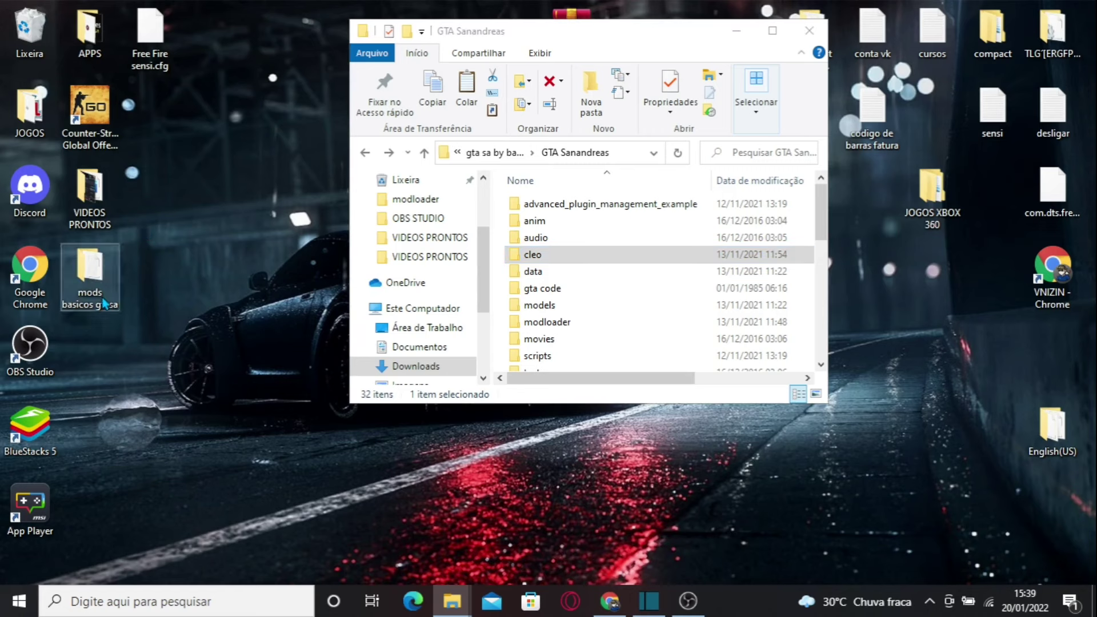
# Step: Move the open game window aside and open the GTA Sanandreas folder inside the desktop's gta sa by barryalien folder in a second window
pyautogui.moveTo(544, 26); pyautogui.dragTo(742, 104)
pyautogui.doubleClick(393, 137)
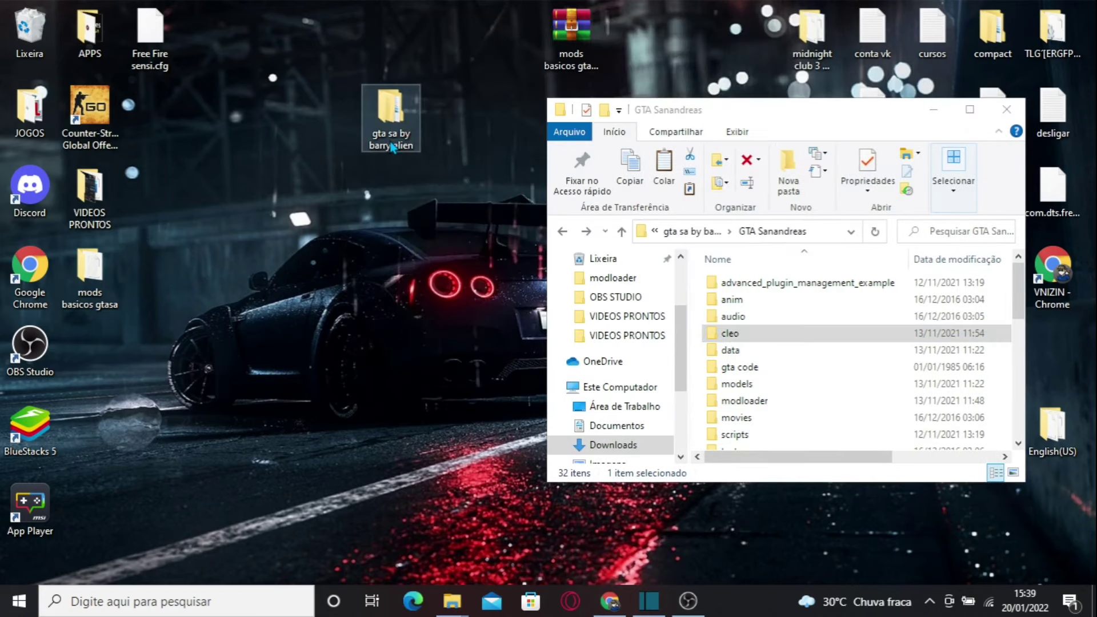
pyautogui.moveTo(781, 137); pyautogui.dragTo(312, 94)
pyautogui.doubleClick(302, 262)
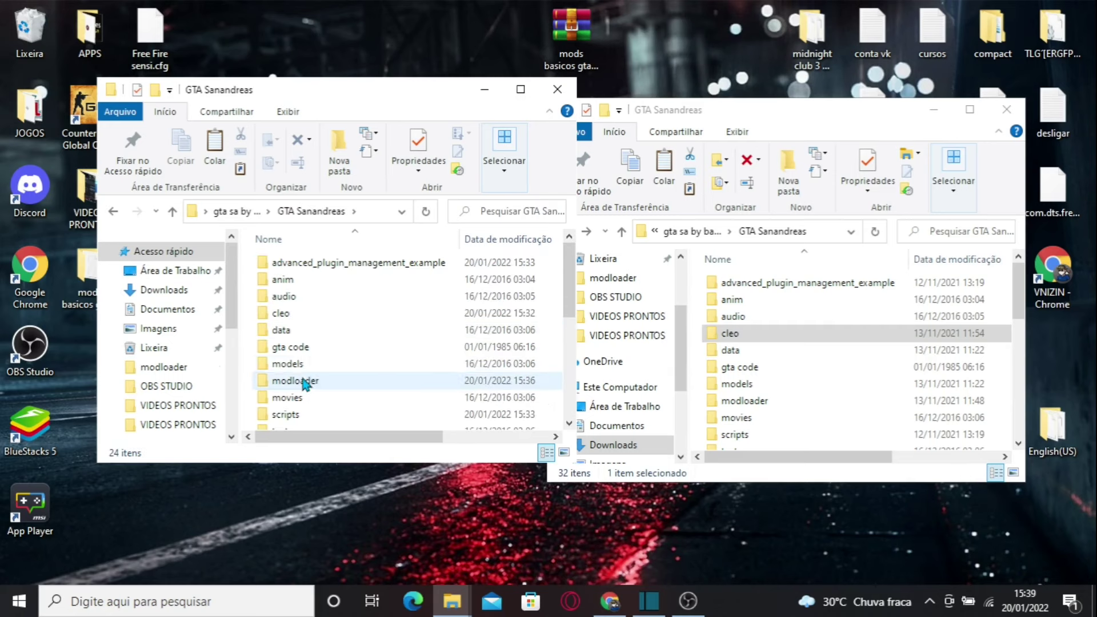
# Step: Paste the copied fcr900 files into the motos folder inside modloader
pyautogui.doubleClick(304, 382)
pyautogui.doubleClick(293, 323)
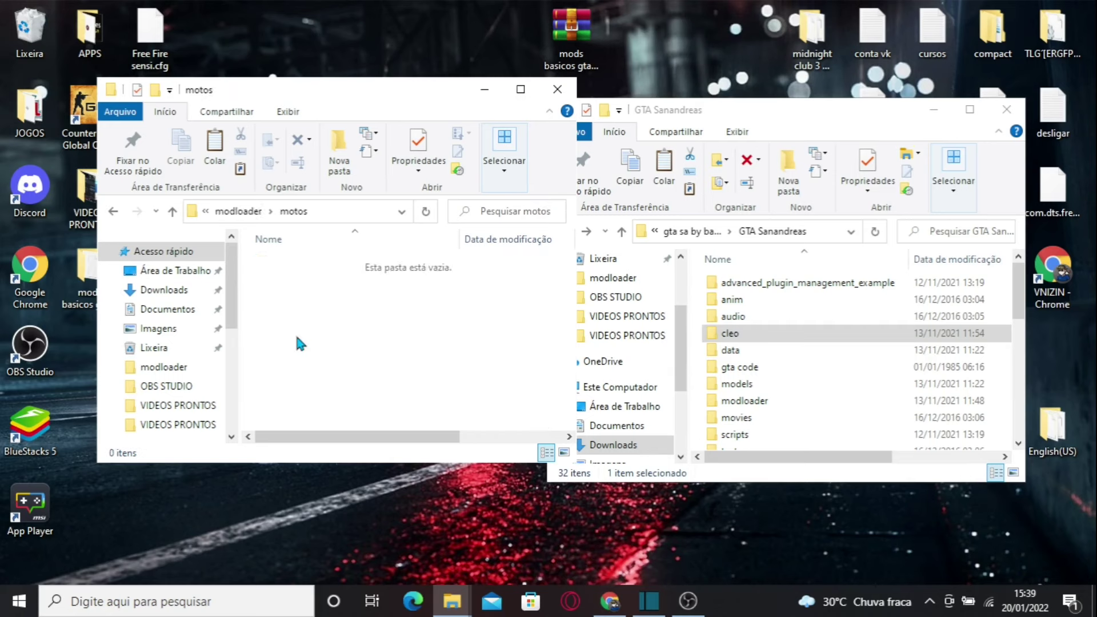
pyautogui.rightClick(295, 334)
pyautogui.click(356, 433)
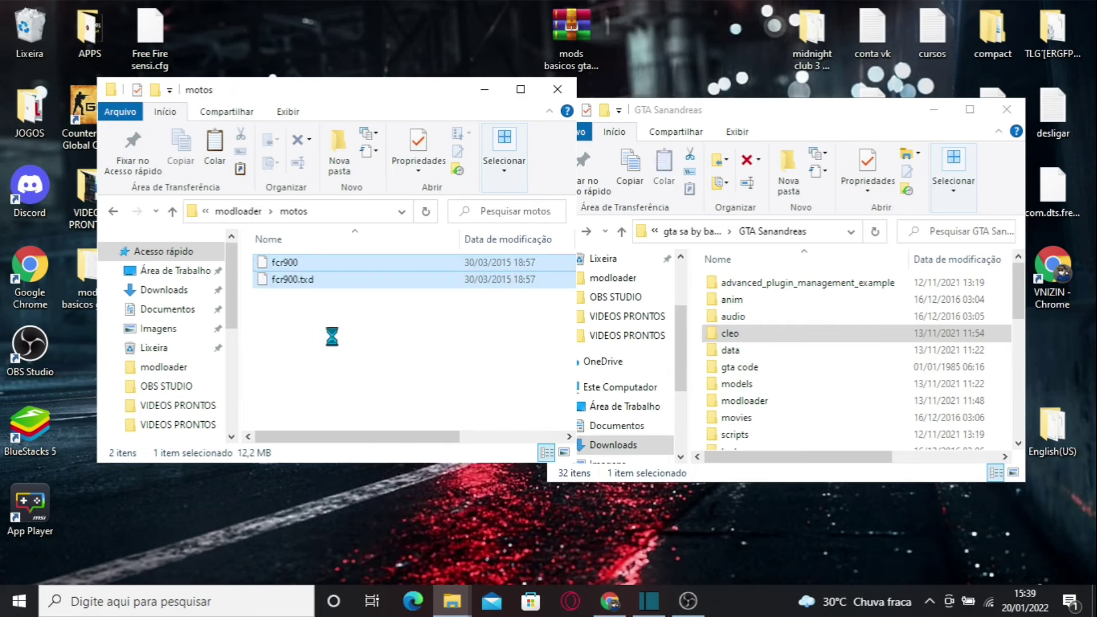
# Step: Review the mod files in the carros and motos folders and return to modloader
pyautogui.press('BackSpace')
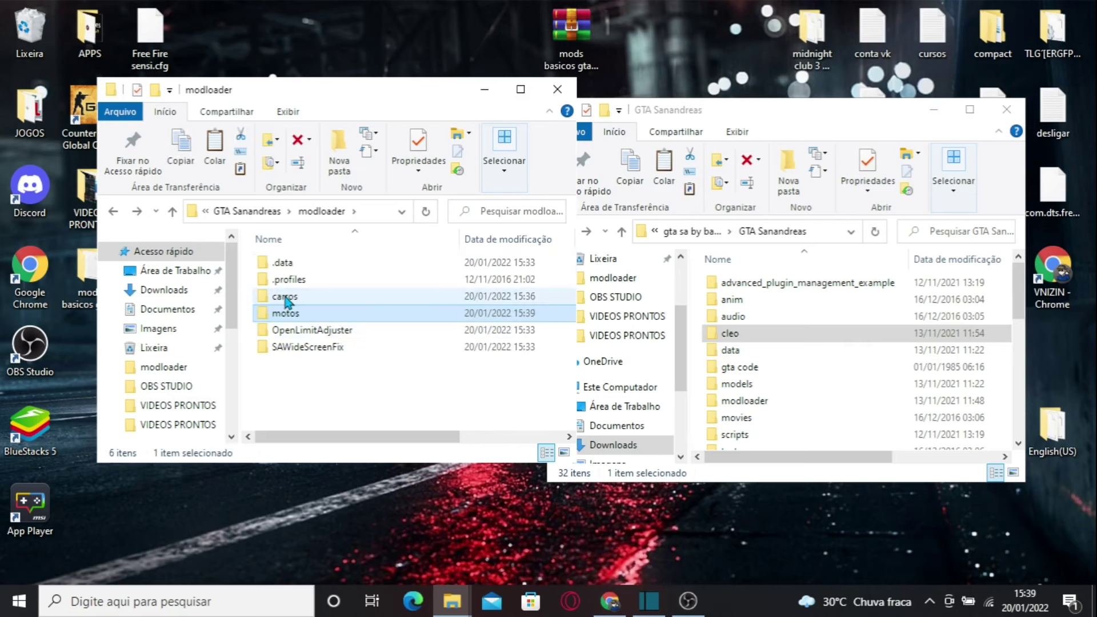
pyautogui.doubleClick(285, 297)
pyautogui.press('BackSpace')
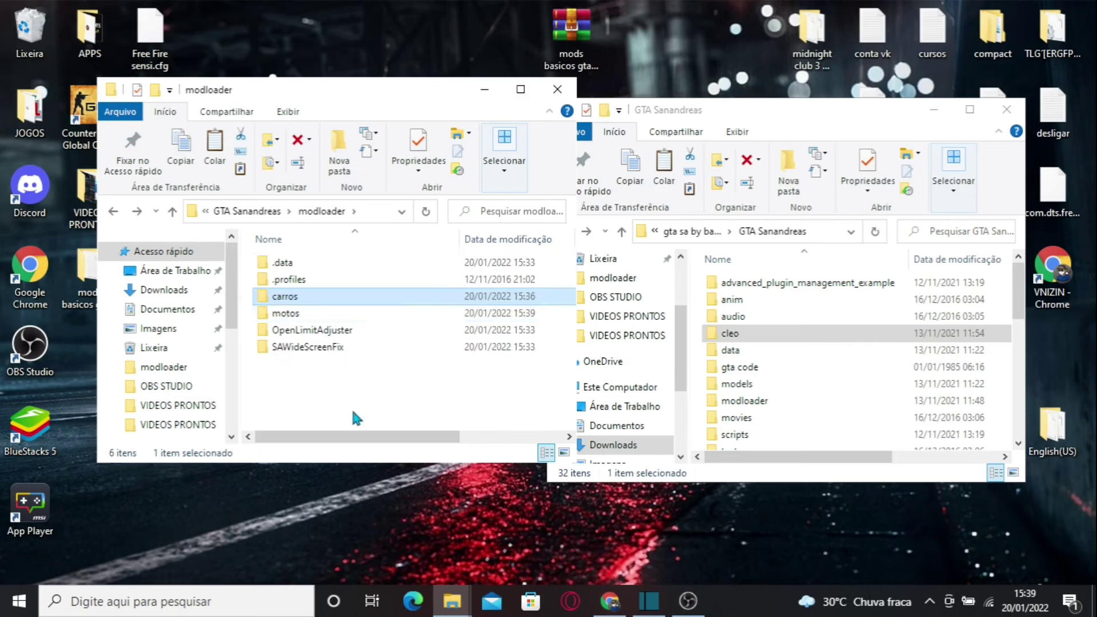
pyautogui.doubleClick(290, 314)
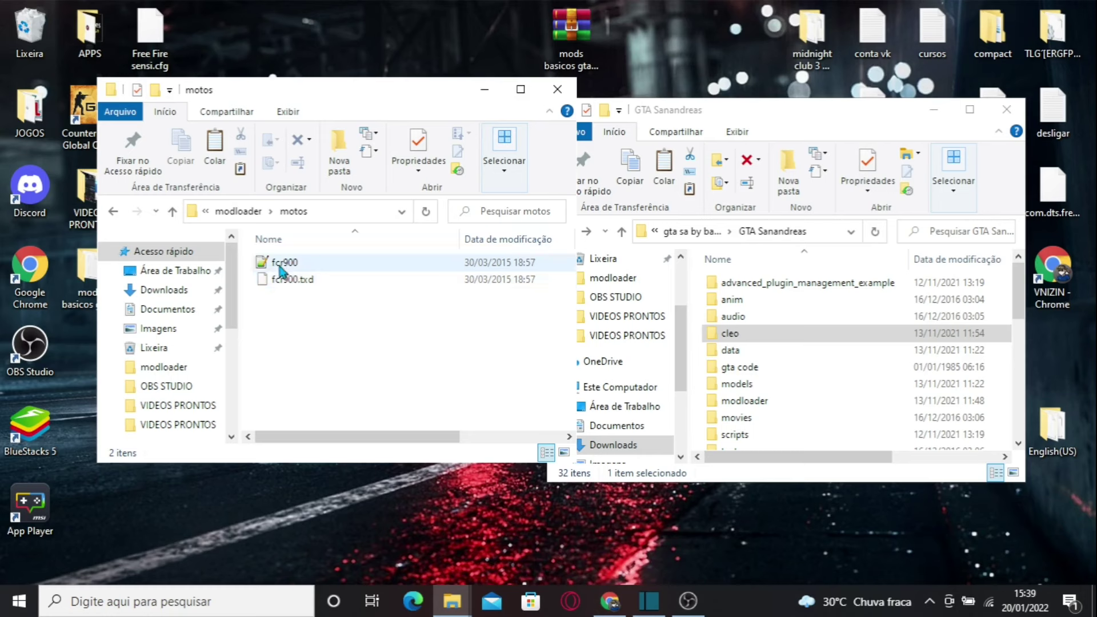
pyautogui.press('BackSpace')
pyautogui.doubleClick(349, 297)
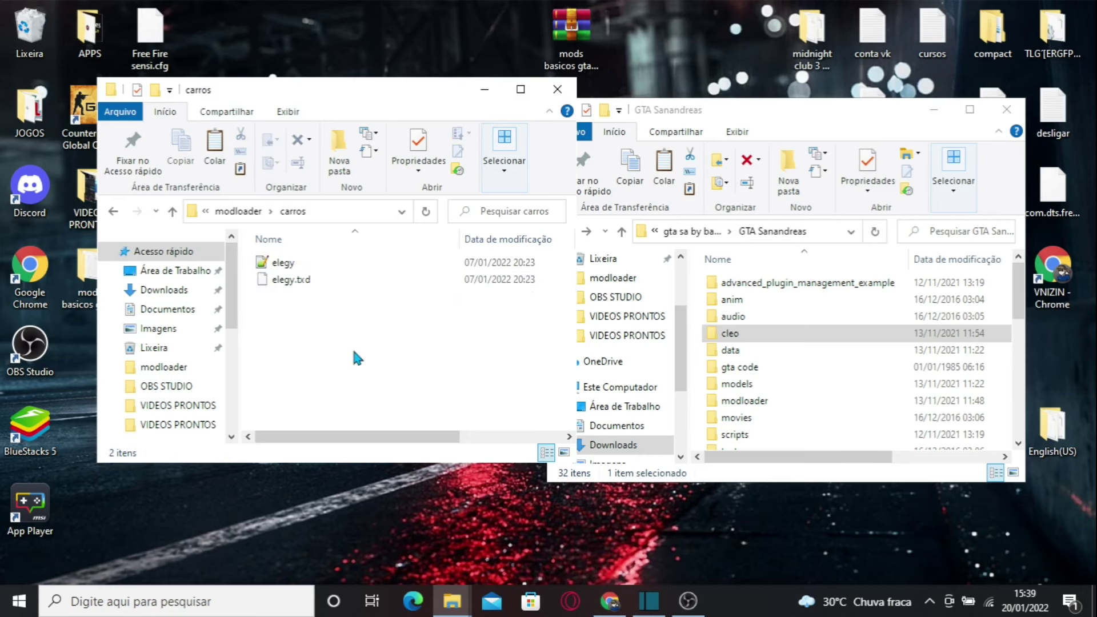
pyautogui.press('BackSpace')
pyautogui.click(456, 345)
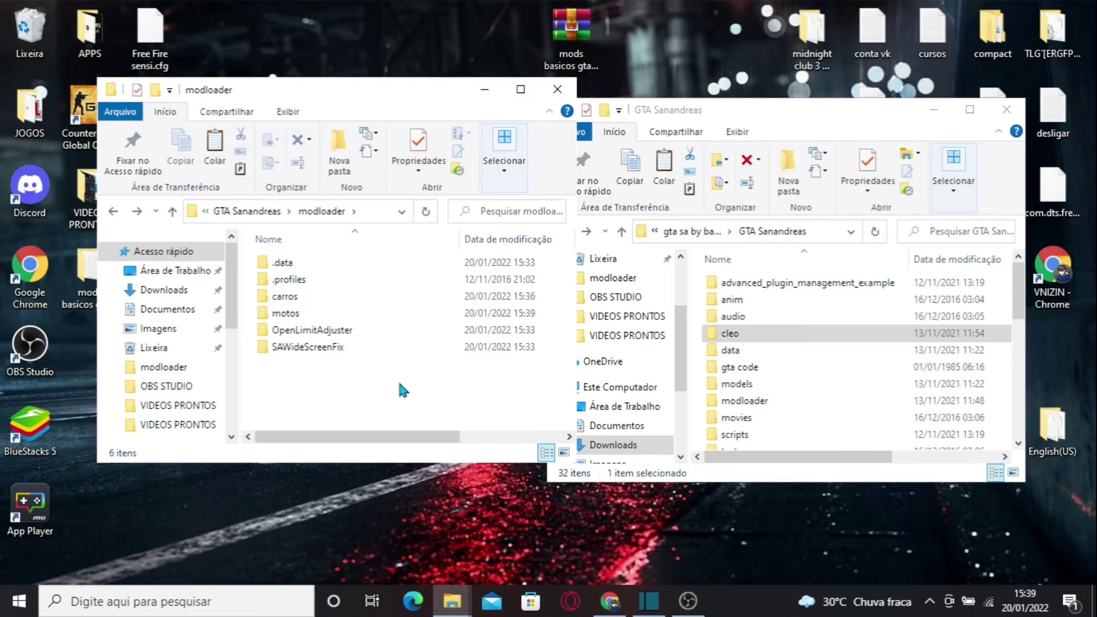
# Step: Go up from modloader to GTA Sanandreas and copy VehicleSpawngxt.fxt from the other installation's cleo_text folder within cleo
pyautogui.press('BackSpace')
pyautogui.click(753, 336)
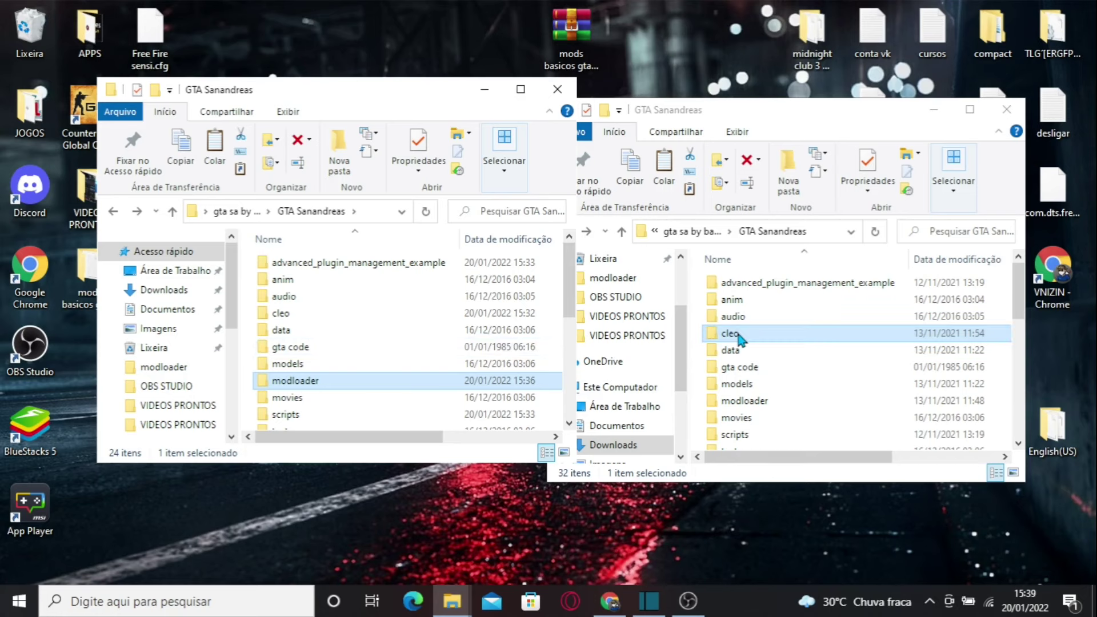
pyautogui.doubleClick(752, 336)
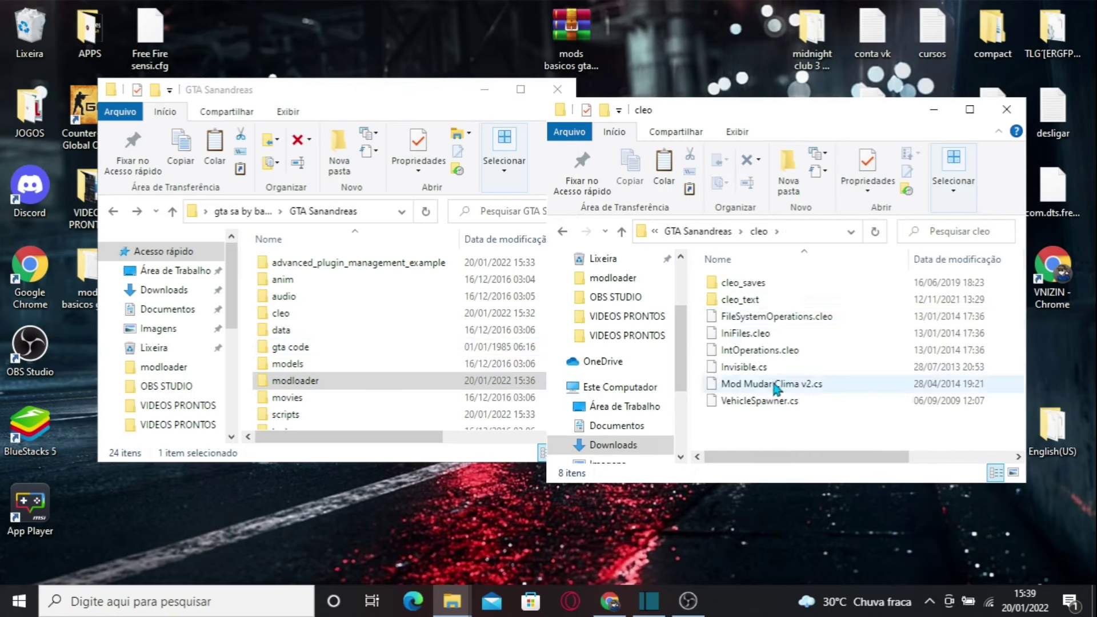
pyautogui.doubleClick(766, 303)
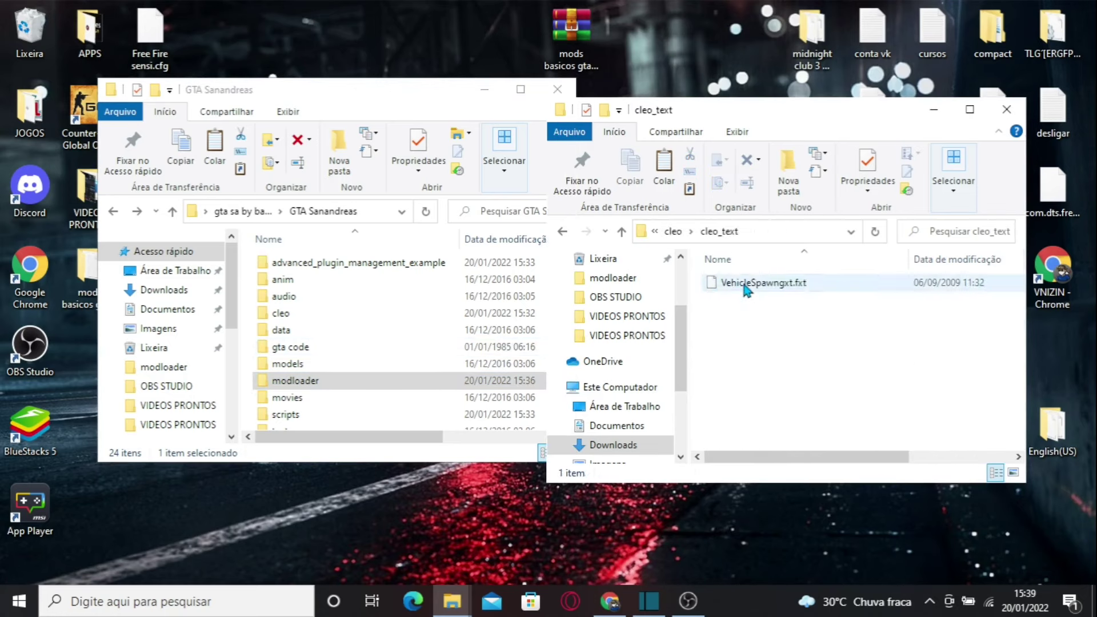
pyautogui.click(743, 284)
pyautogui.rightClick(744, 284)
pyautogui.click(819, 495)
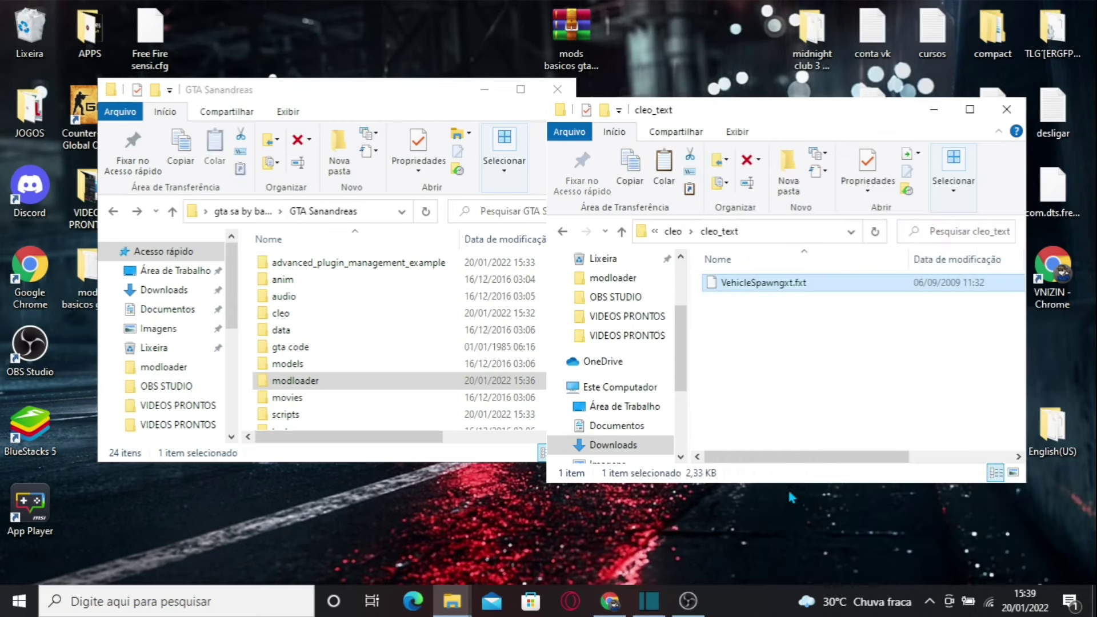
# Step: Paste VehicleSpawngxt.fxt into the empty cleo_text folder within the new installation's cleo folder
pyautogui.doubleClick(291, 314)
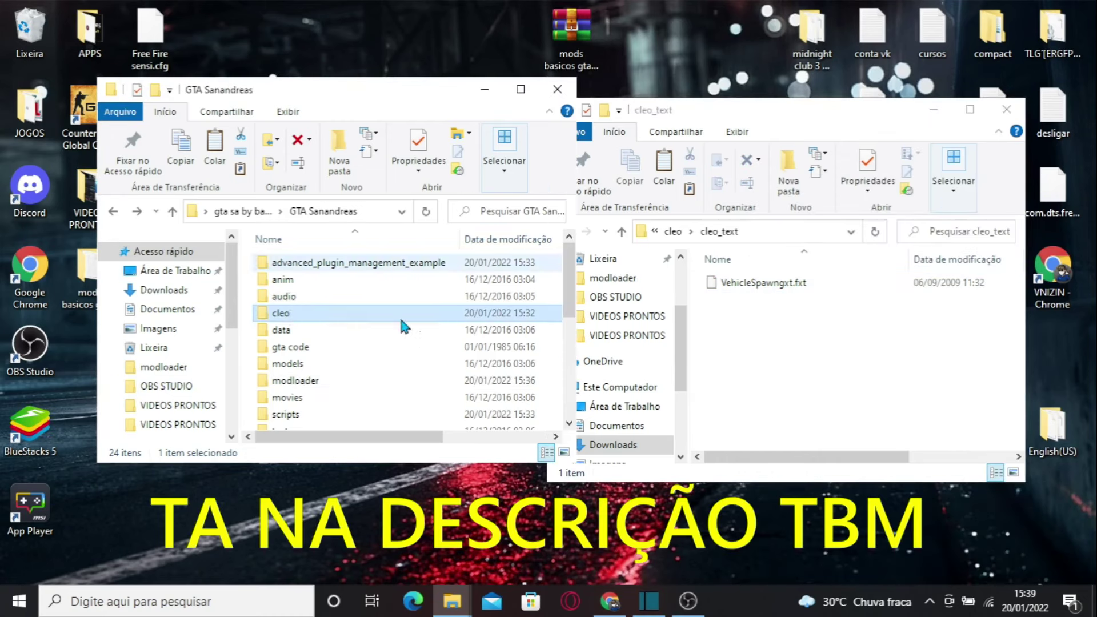
pyautogui.doubleClick(281, 280)
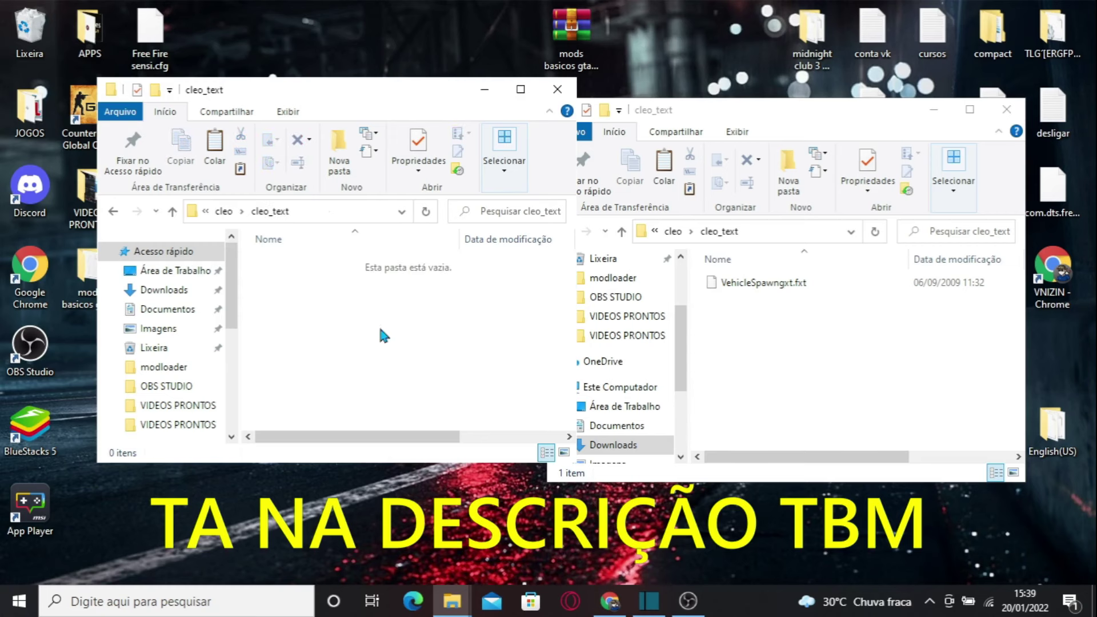
pyautogui.rightClick(380, 329)
pyautogui.click(406, 430)
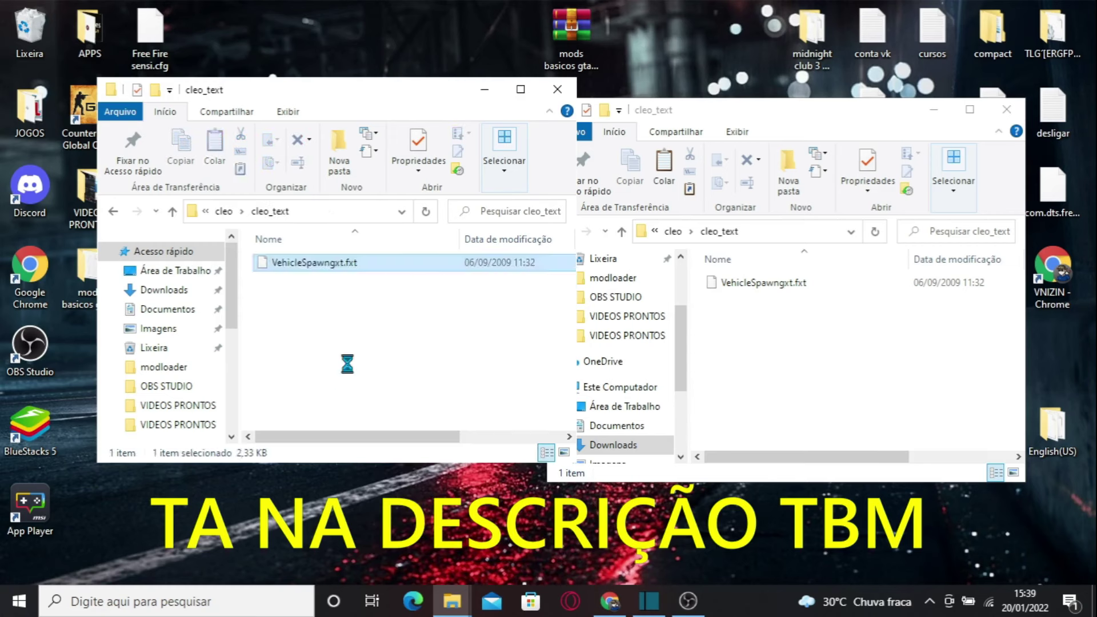
# Step: Go up to cleo in both windows and copy VehicleSpawner.cs from the old installation for pasting into the new installation's cleo folder
pyautogui.hotkey('alt', 'Up')
pyautogui.click(802, 352)
pyautogui.hotkey('alt', 'Up')
pyautogui.rightClick(766, 401)
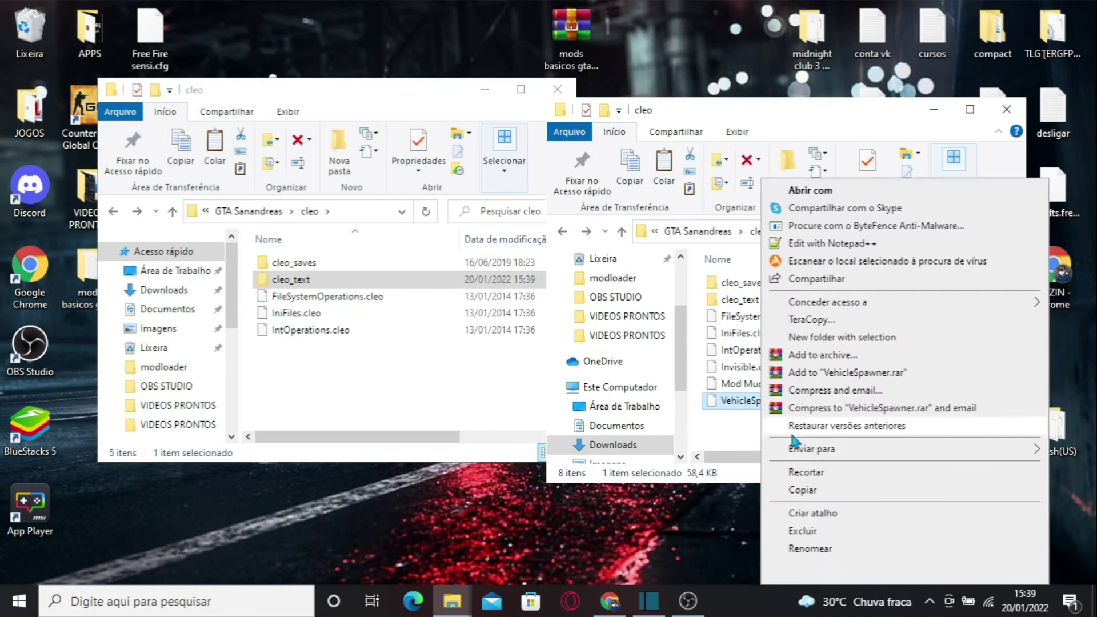
pyautogui.click(802, 490)
pyautogui.rightClick(492, 400)
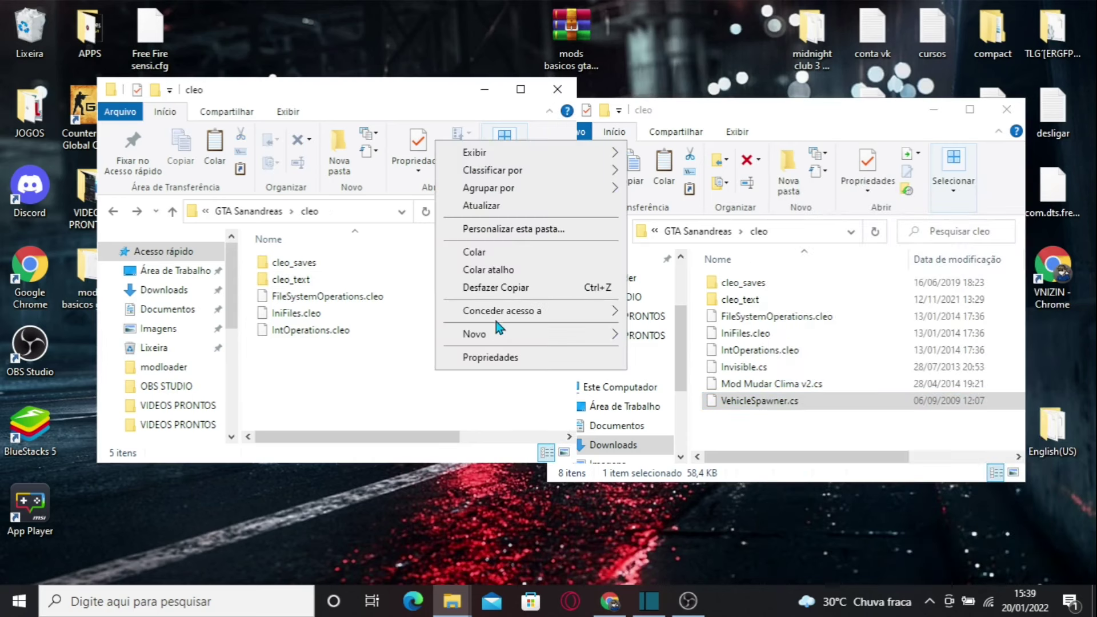